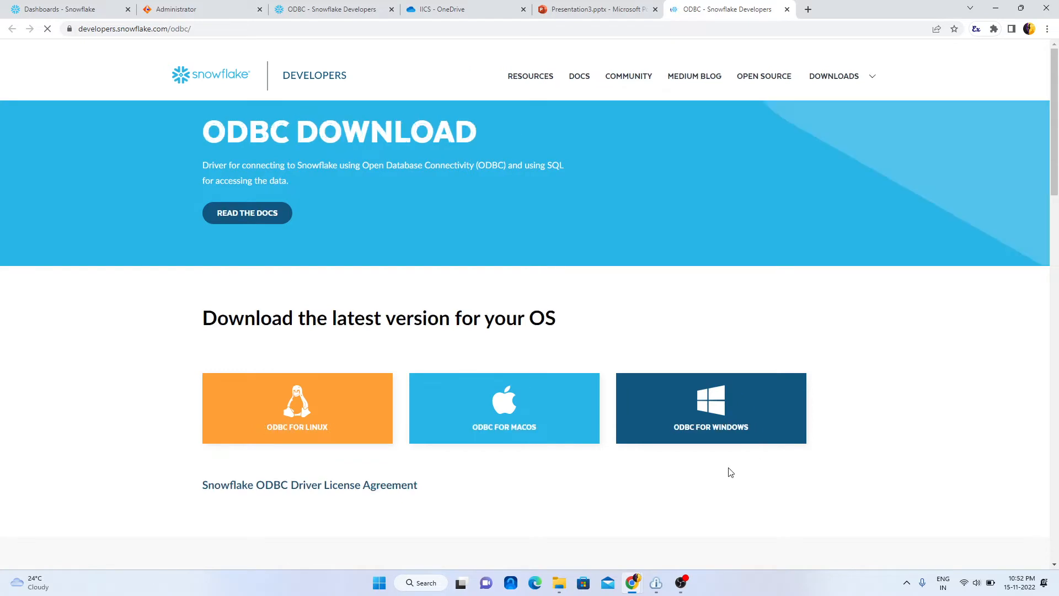
# - Download the 64-bit Windows Snowflake ODBC driver installer snowflake64_odbc-2.25.7.msi from the list of all versions
pyautogui.scroll(-3, 690, 431)
pyautogui.scroll(-2, 679, 333)
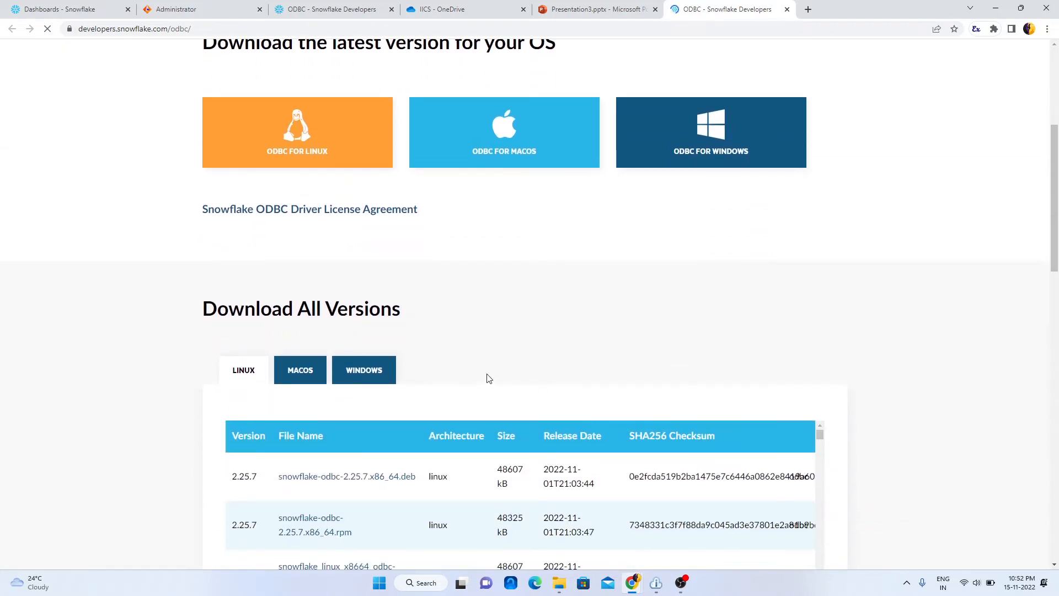
pyautogui.click(374, 375)
pyautogui.scroll(-2, 449, 501)
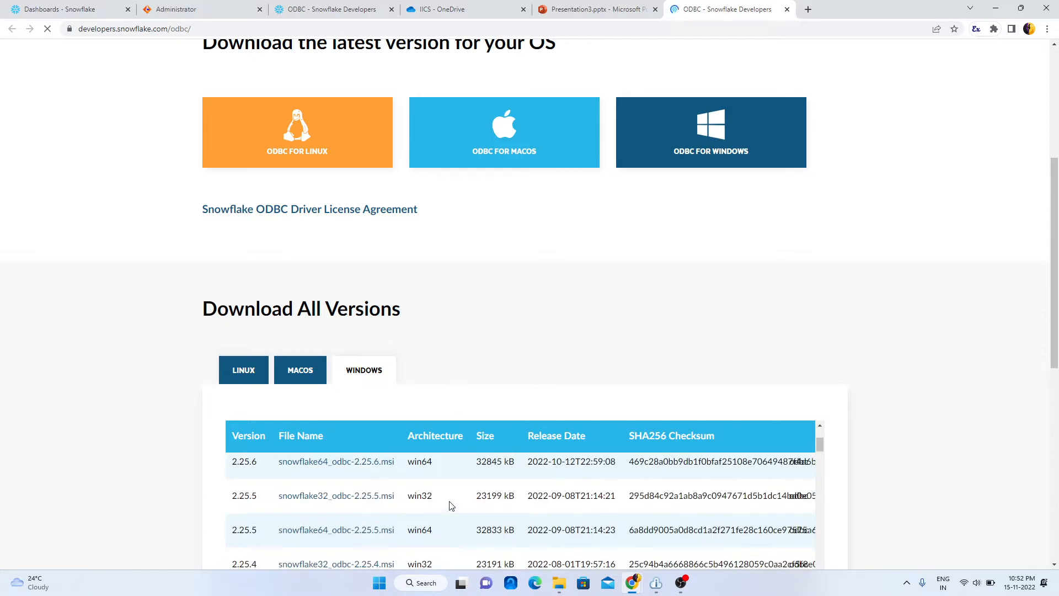
pyautogui.scroll(2, 440, 496)
pyautogui.scroll(1, 767, 433)
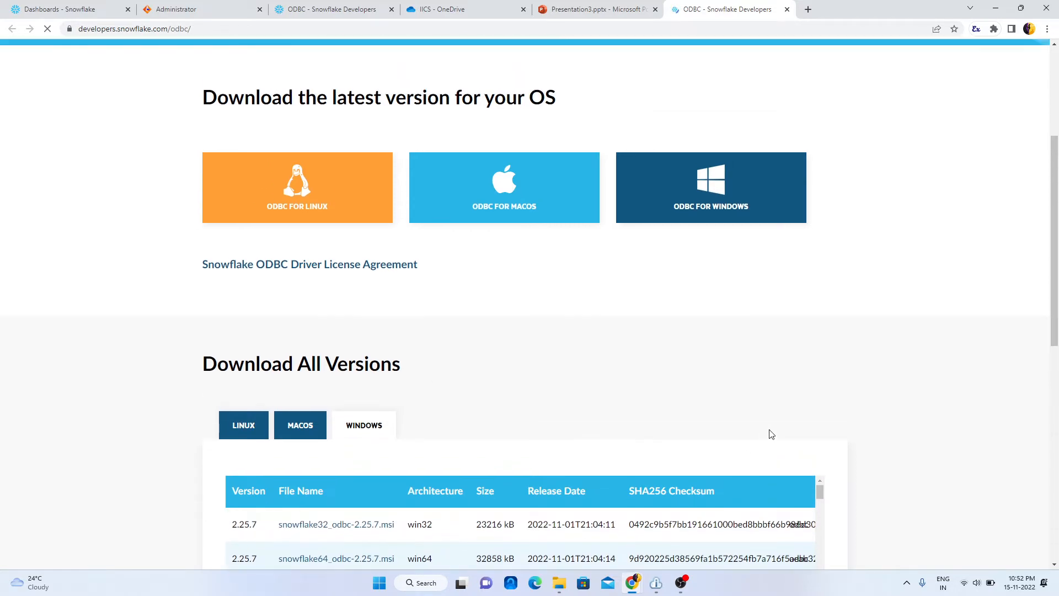
pyautogui.scroll(-3, 898, 392)
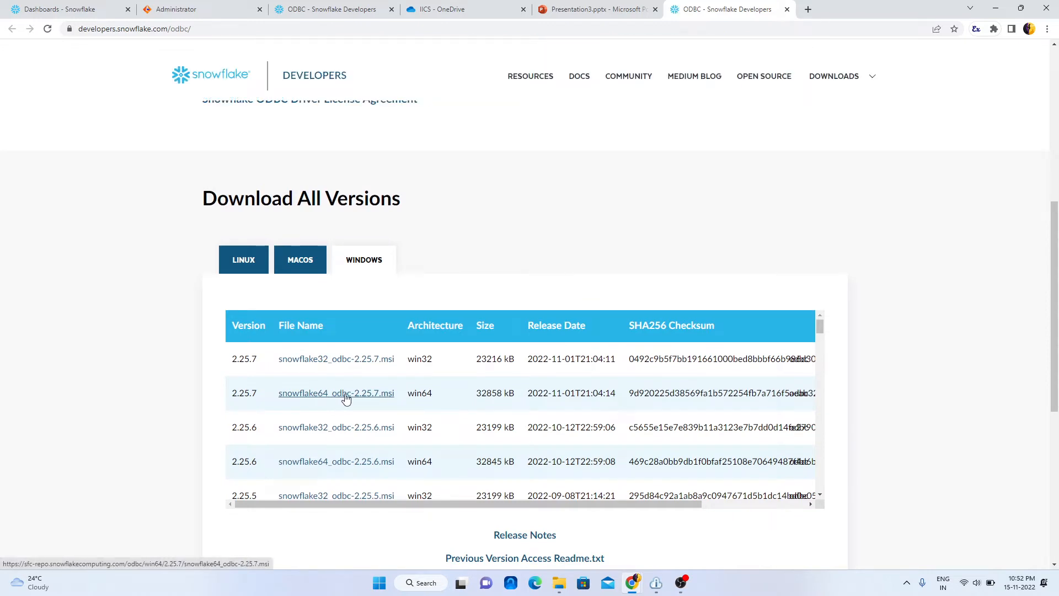
pyautogui.click(346, 393)
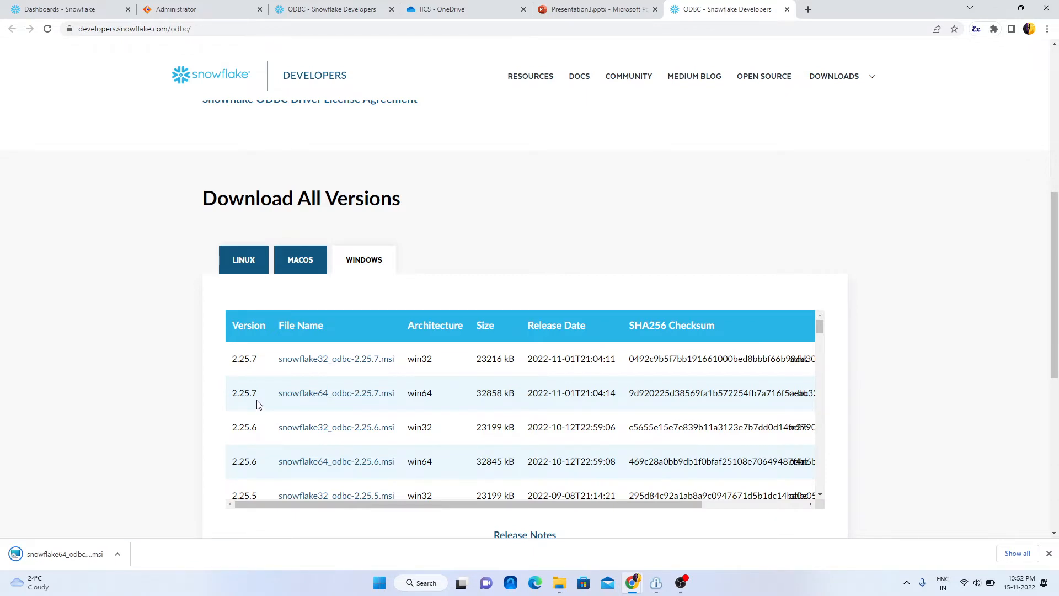
# - Run the downloaded installer and install SnowflakeODBCDriver64Bit to the default destination folder, finishing the setup wizard
pyautogui.click(64, 554)
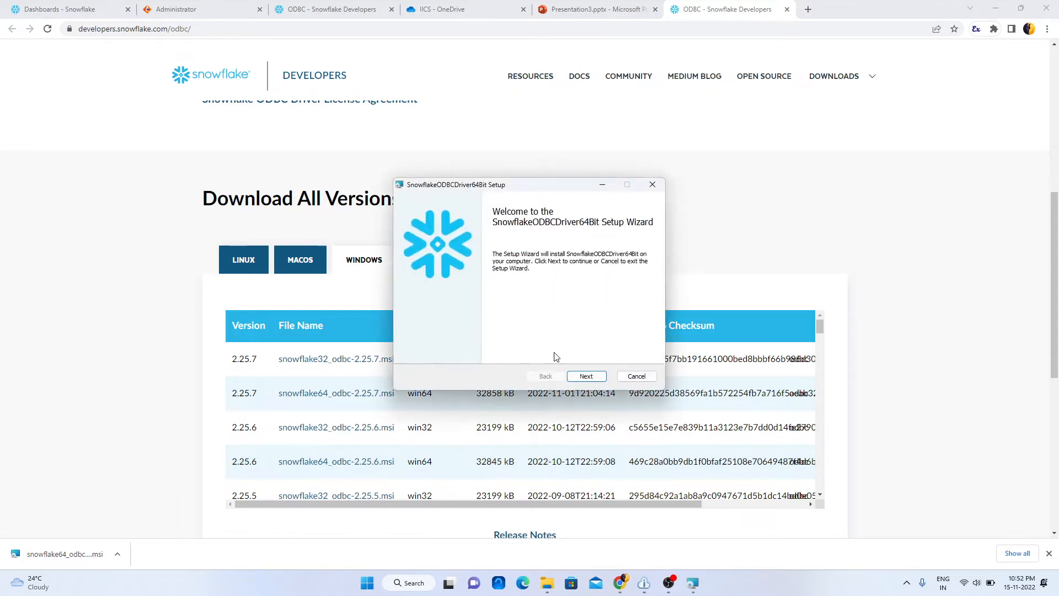
pyautogui.click(597, 377)
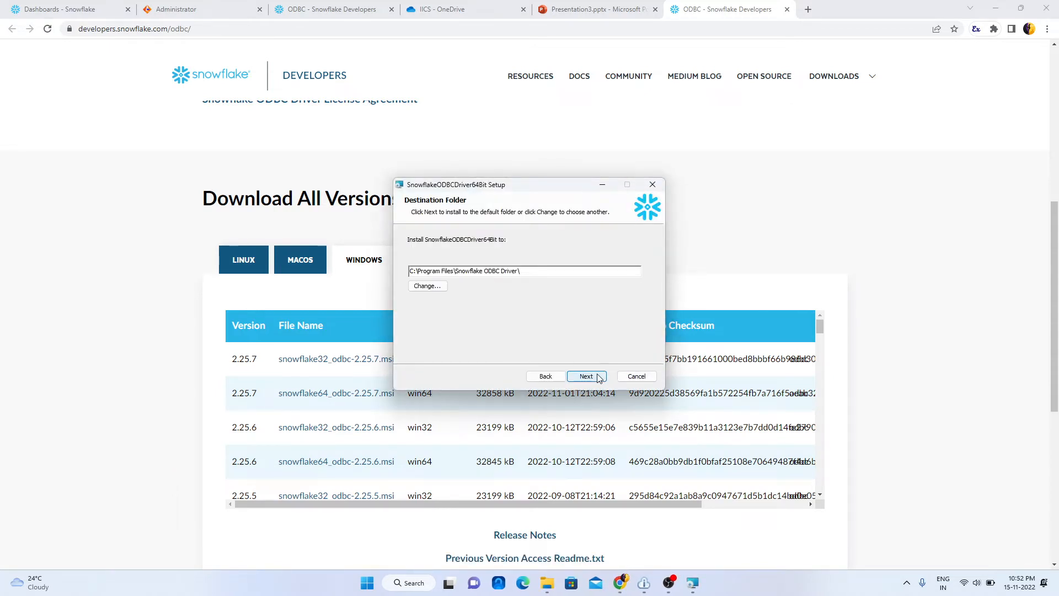
pyautogui.click(599, 378)
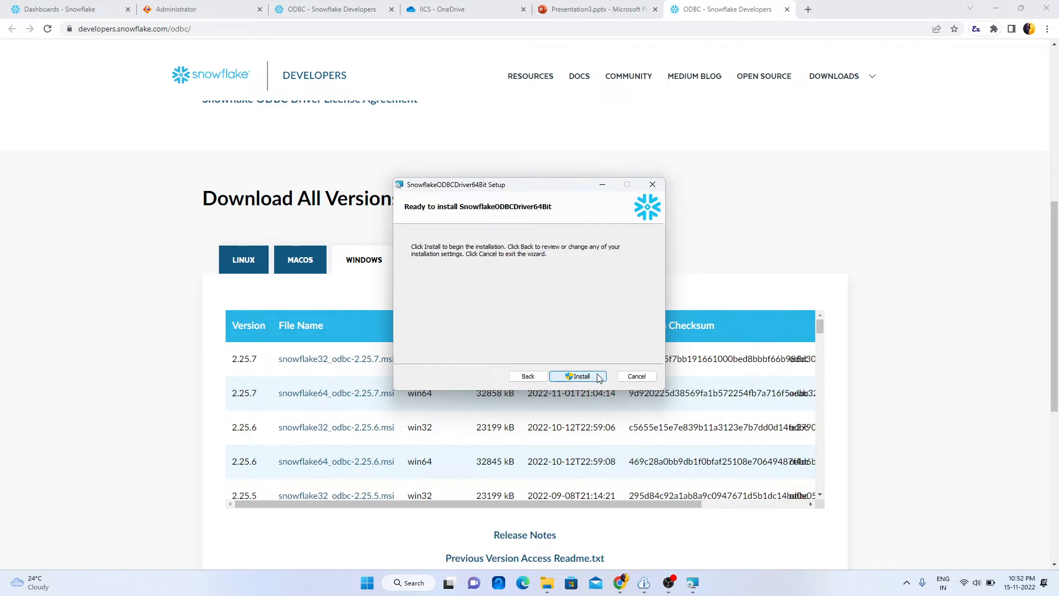
pyautogui.click(599, 377)
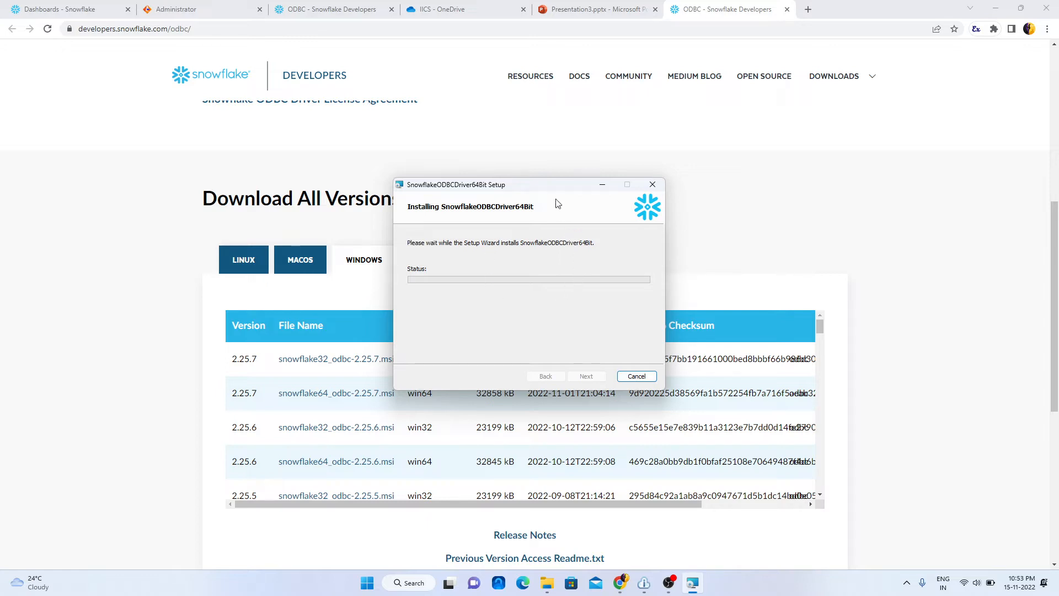
pyautogui.moveTo(546, 184); pyautogui.dragTo(552, 203)
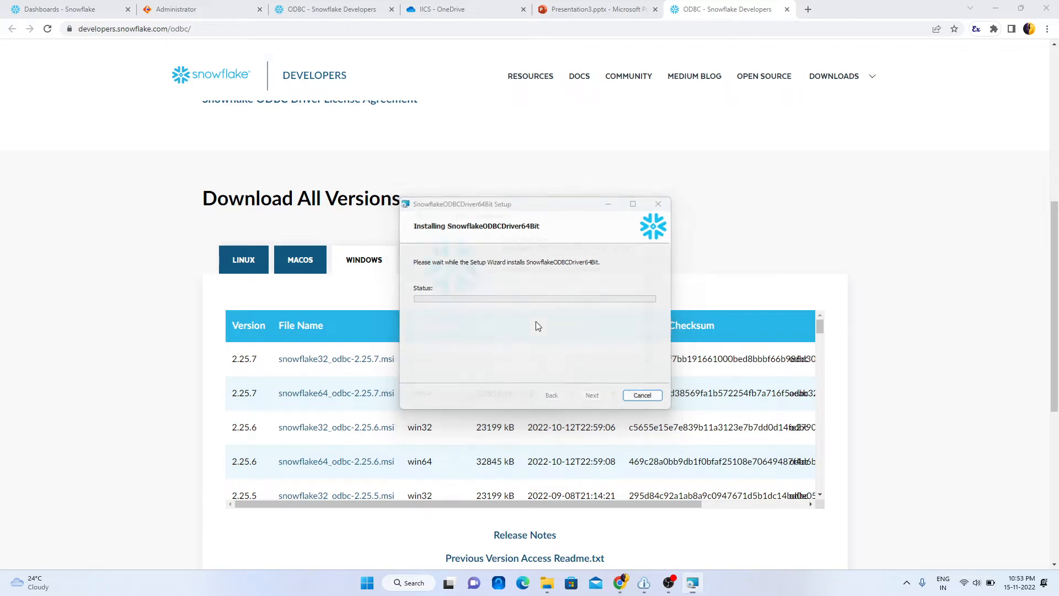
pyautogui.click(590, 395)
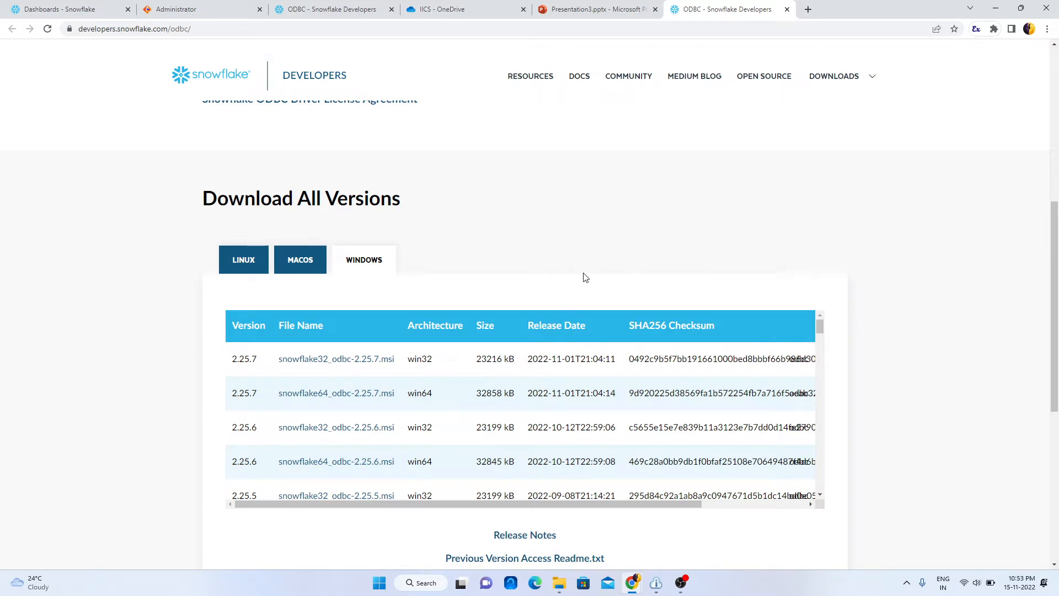
# - Open ODBC Data Sources (64-bit) from Windows and locate SnowflakeDSIIDriver among the installed drivers
pyautogui.press('super')
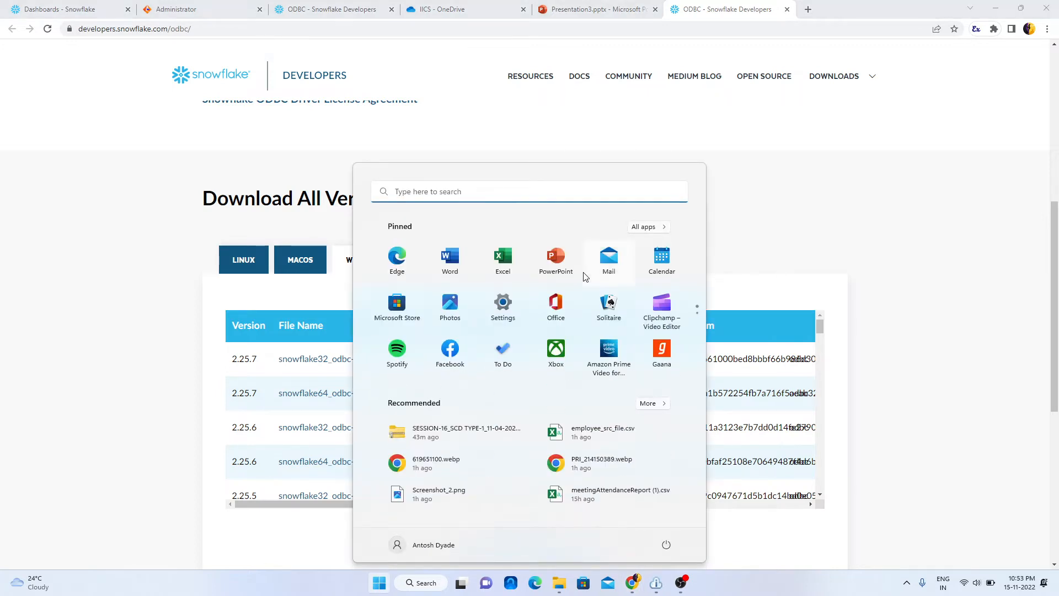
pyautogui.write('od')
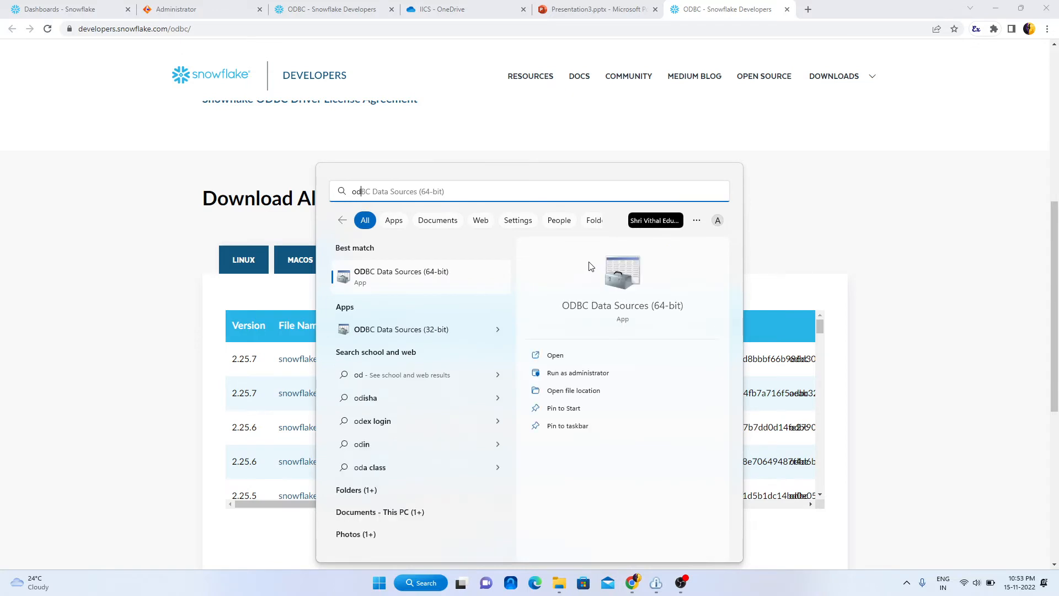
pyautogui.click(409, 276)
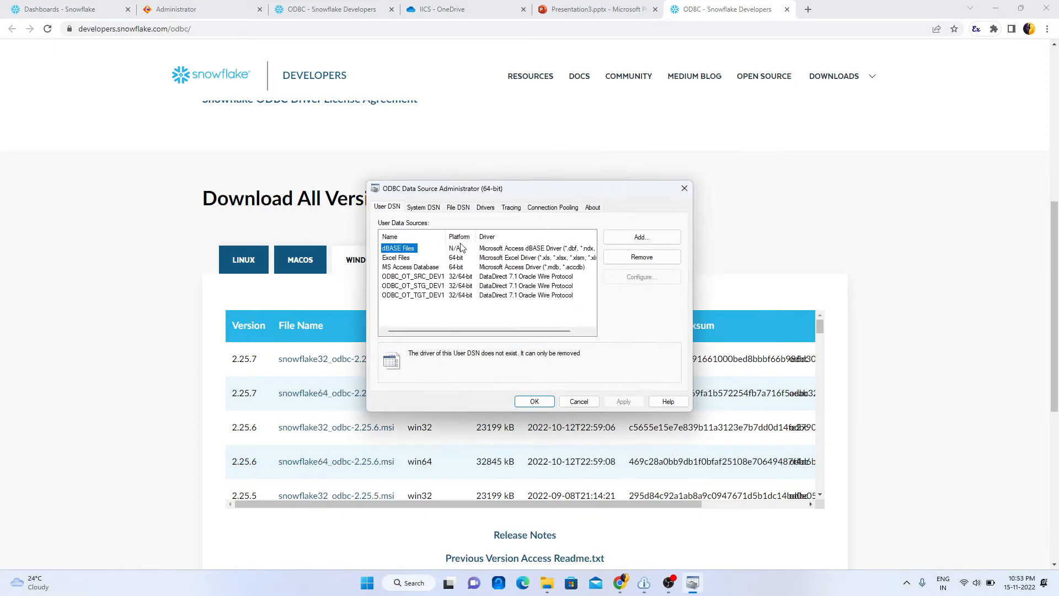
pyautogui.click(490, 210)
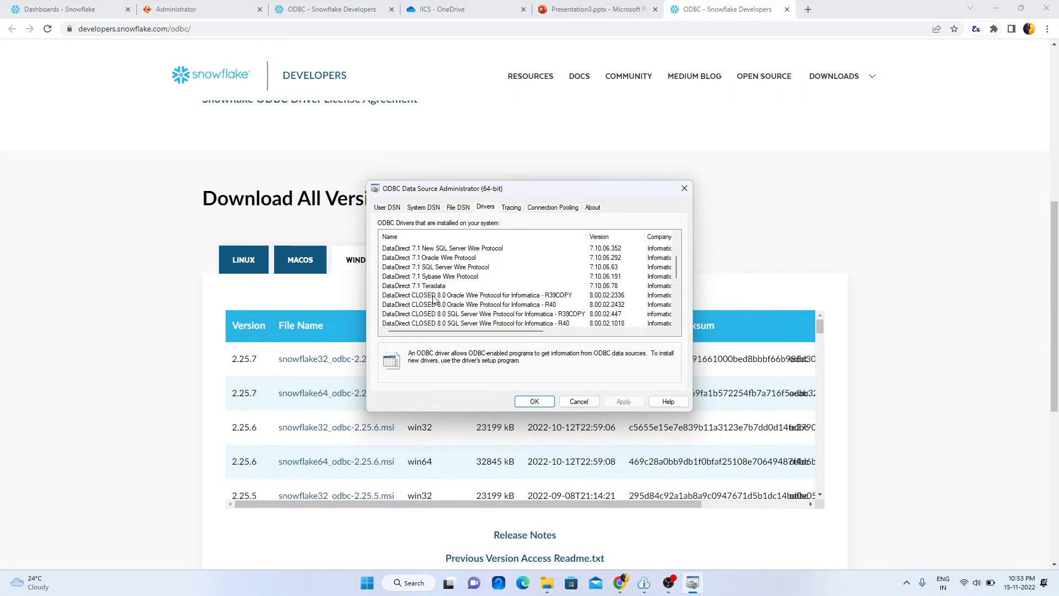
pyautogui.scroll(-5, 469, 298)
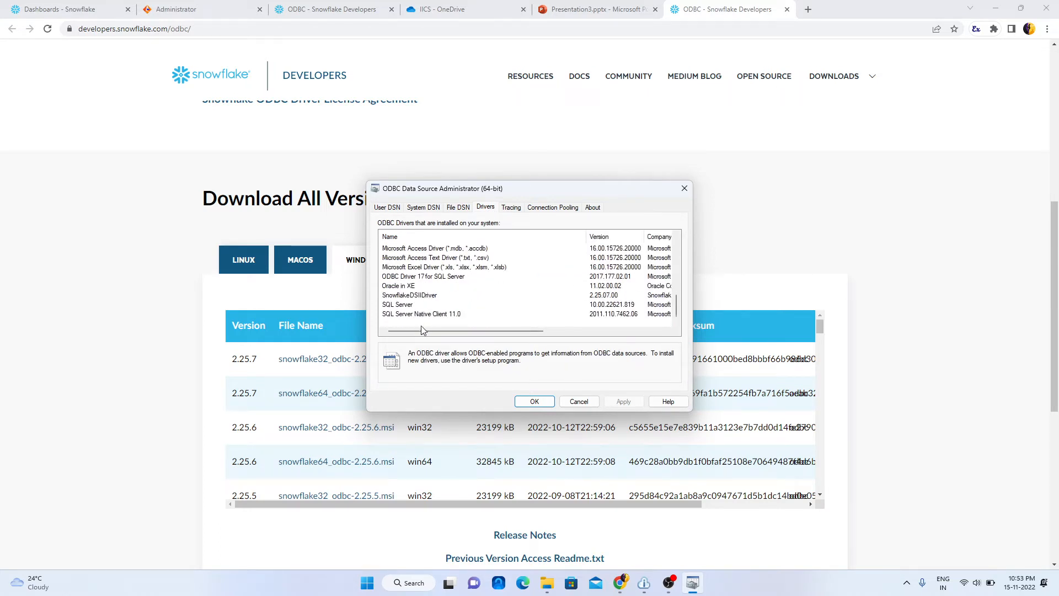
pyautogui.click(419, 296)
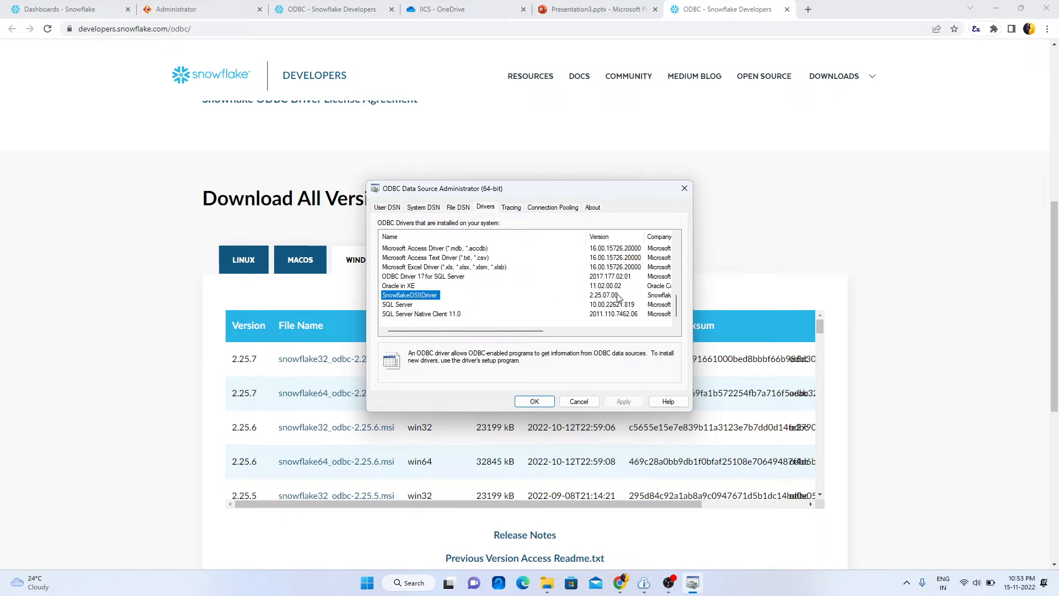
# - Add a system data source that uses SnowflakeDSIIDriver and name it SnowflakeODBCDriver
pyautogui.click(416, 208)
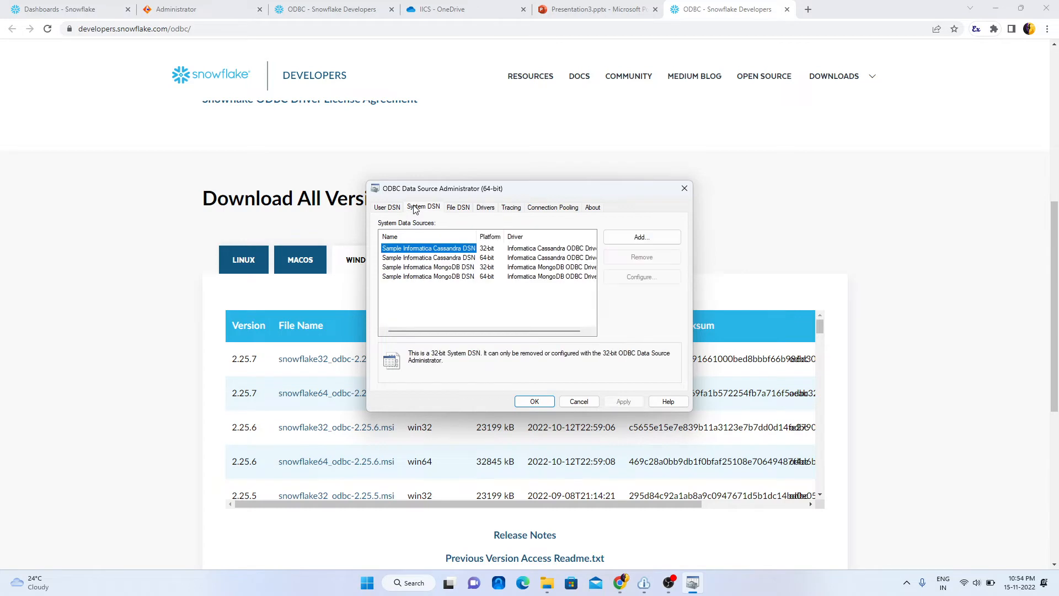
pyautogui.click(643, 239)
pyautogui.scroll(-7, 590, 295)
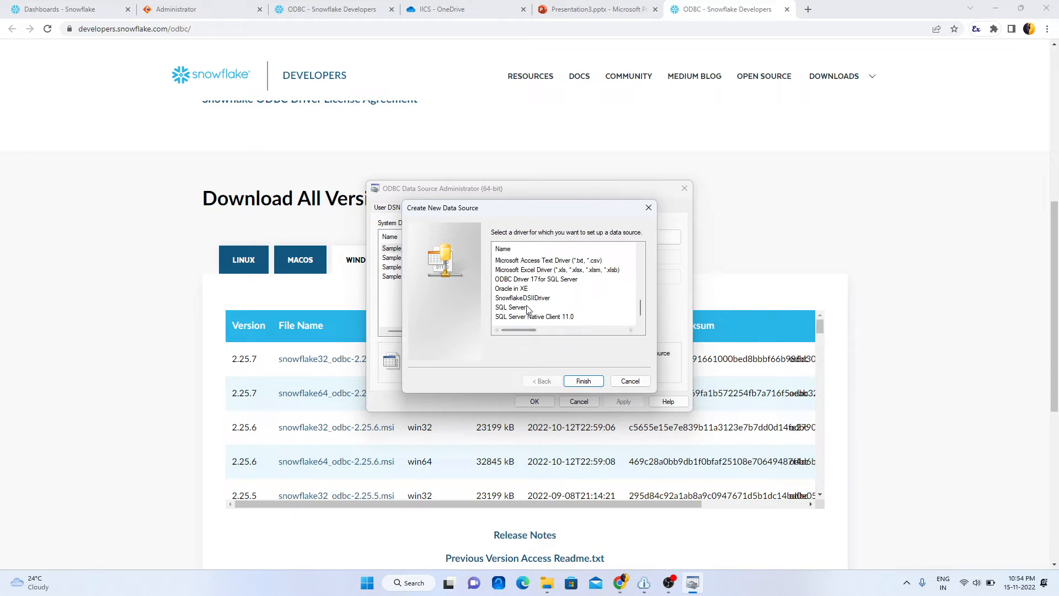
pyautogui.click(542, 298)
pyautogui.click(583, 381)
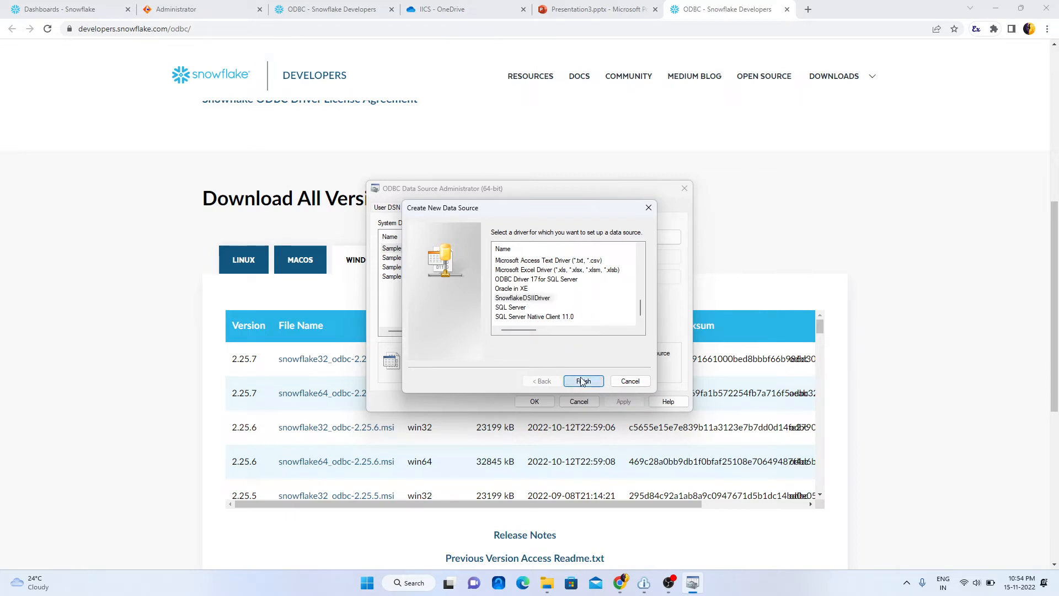
pyautogui.click(511, 200)
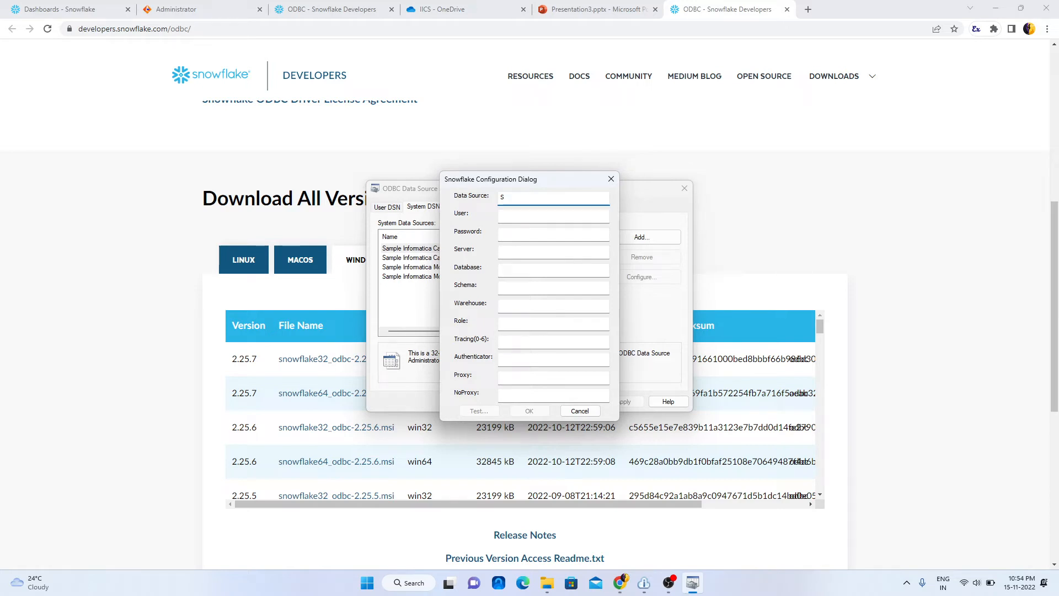
pyautogui.write('owflakeODBCDriver')
# - Switch to the Snowflake web console and view the account details needed for the data source's user field
pyautogui.click(553, 216)
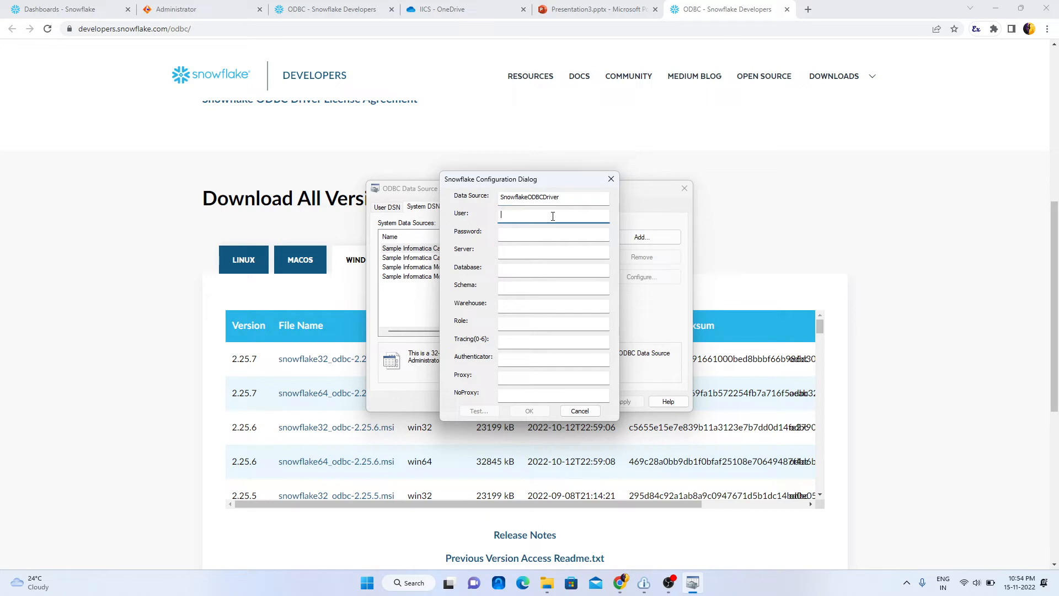
pyautogui.click(87, 8)
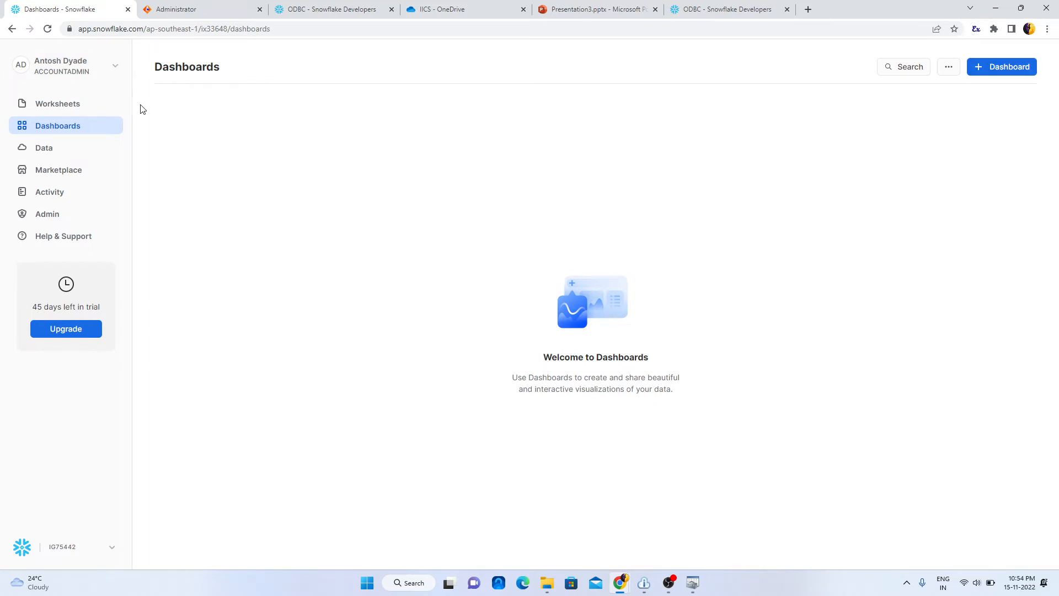
pyautogui.click(108, 548)
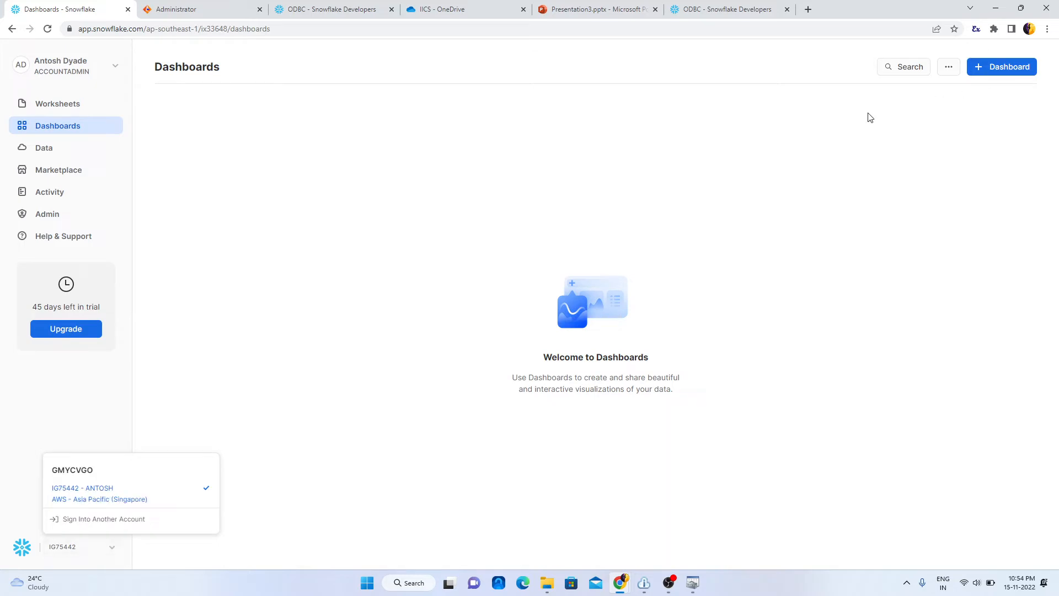
pyautogui.click(179, 9)
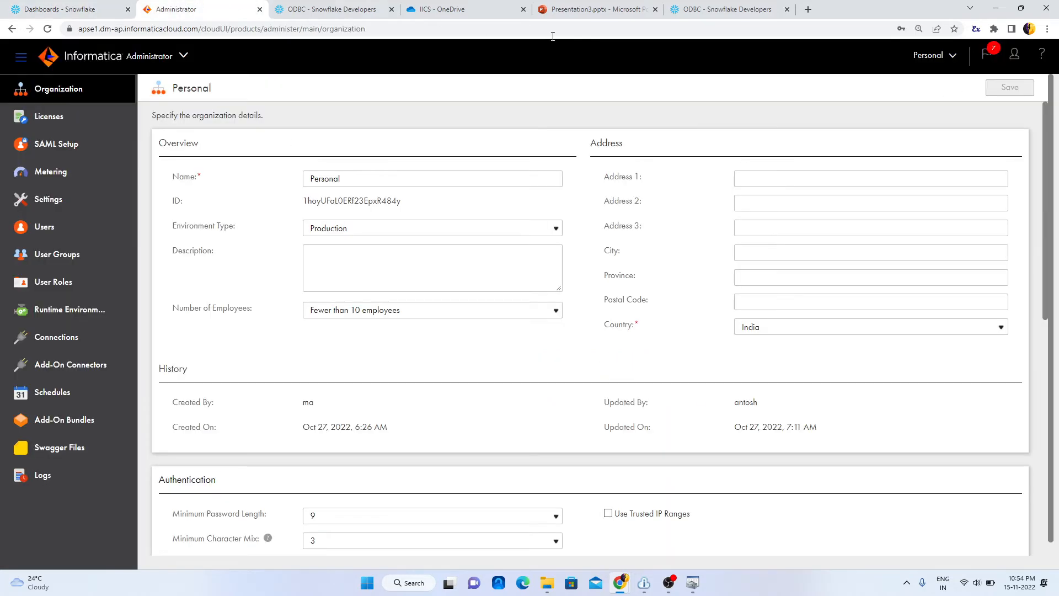
pyautogui.click(725, 6)
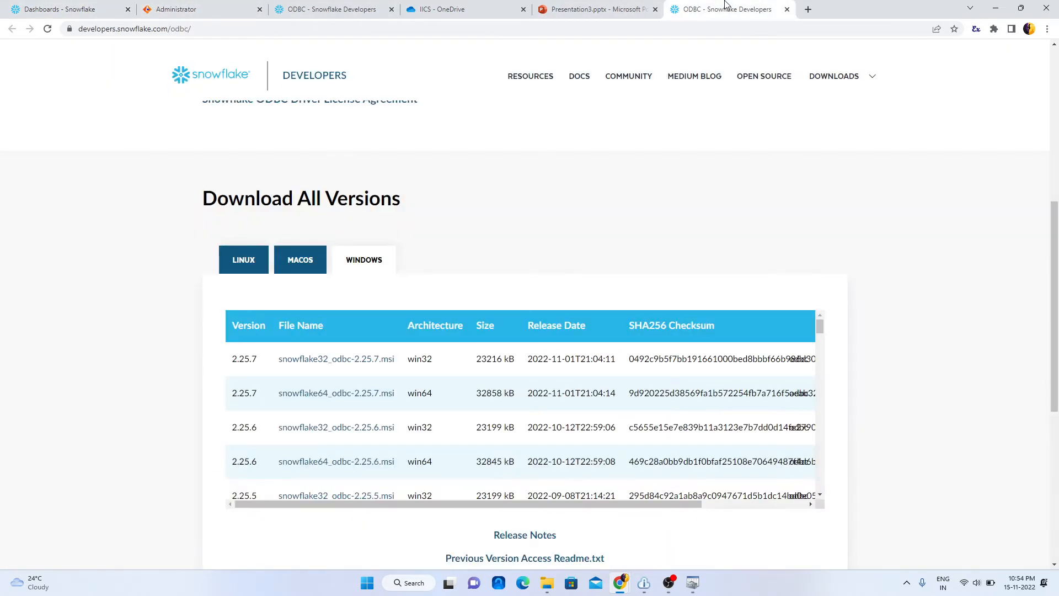
pyautogui.click(75, 10)
# - Return to the Snowflake Configuration Dialog and enter the Snowflake user name and account password
pyautogui.moveTo(692, 585)
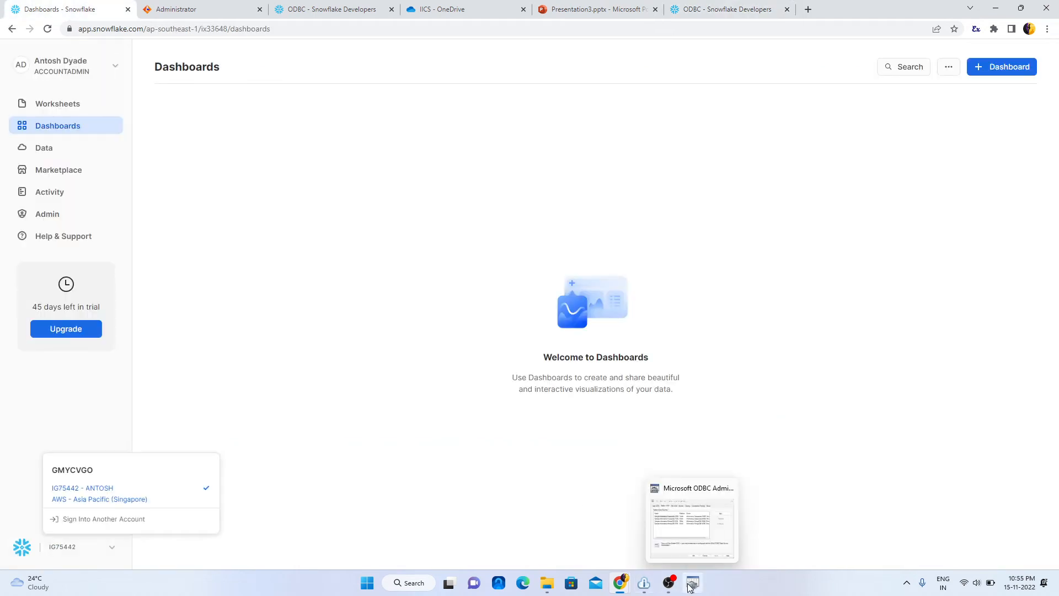
pyautogui.click(691, 519)
pyautogui.write('antosh')
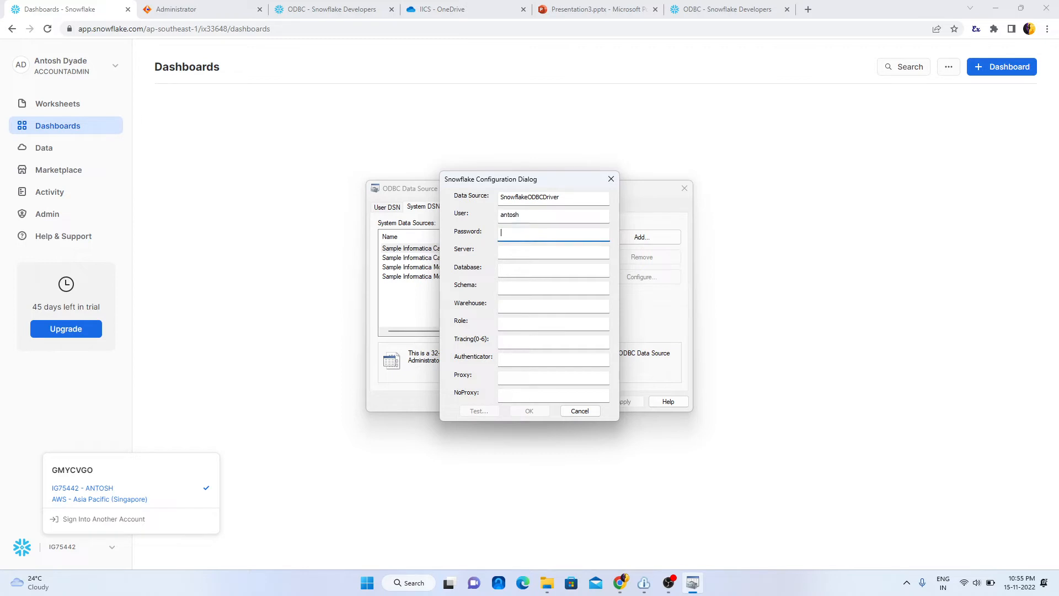
pyautogui.write('••••••')
# - Copy the account identifier from the account details in the Snowflake web console and paste it as the data source's server
pyautogui.click(528, 253)
pyautogui.click(81, 9)
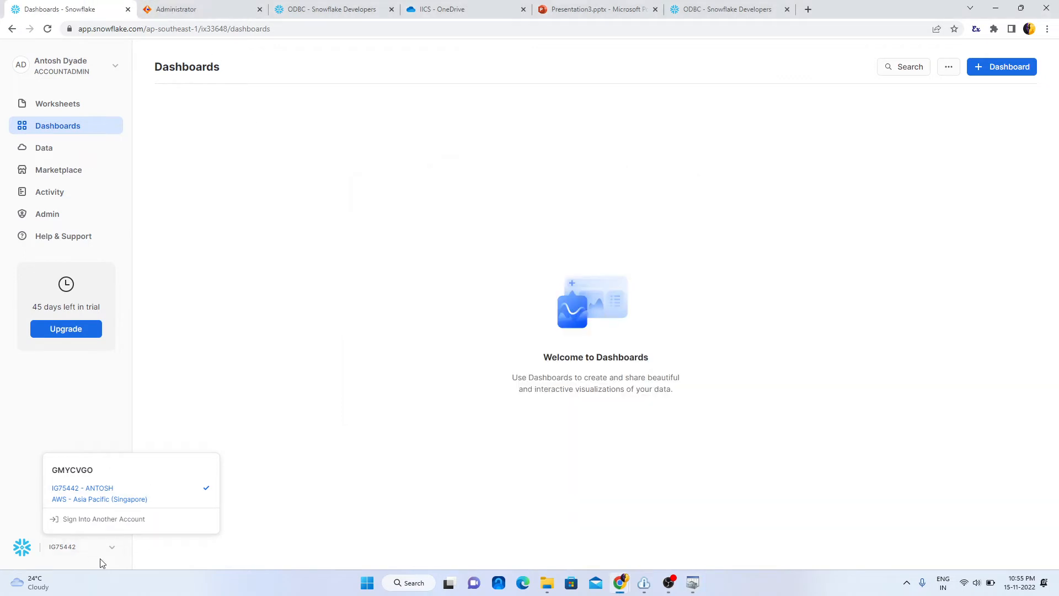
pyautogui.click(115, 551)
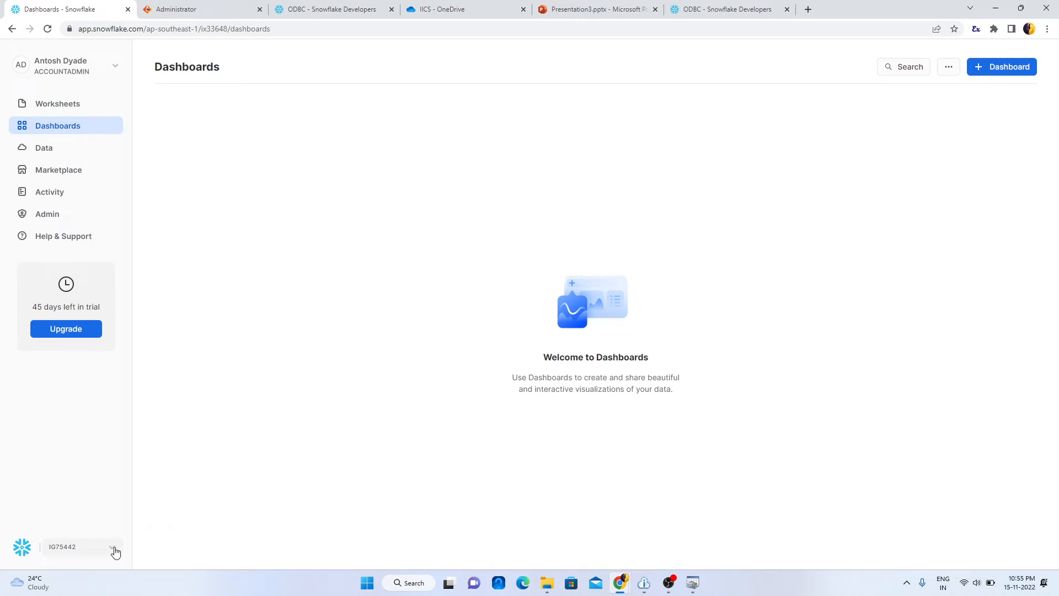
pyautogui.click(115, 551)
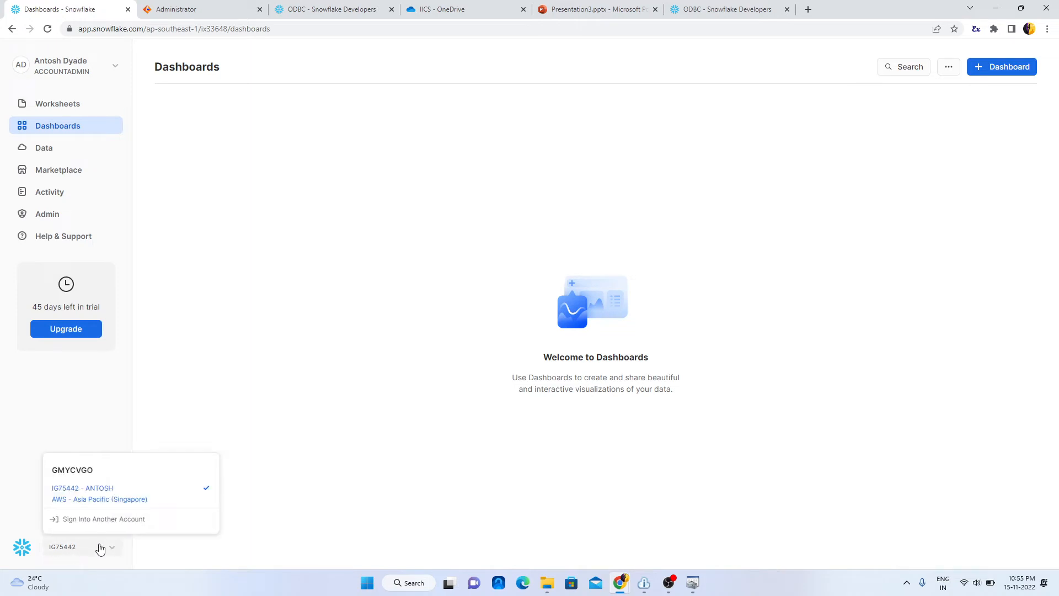
pyautogui.moveTo(178, 503)
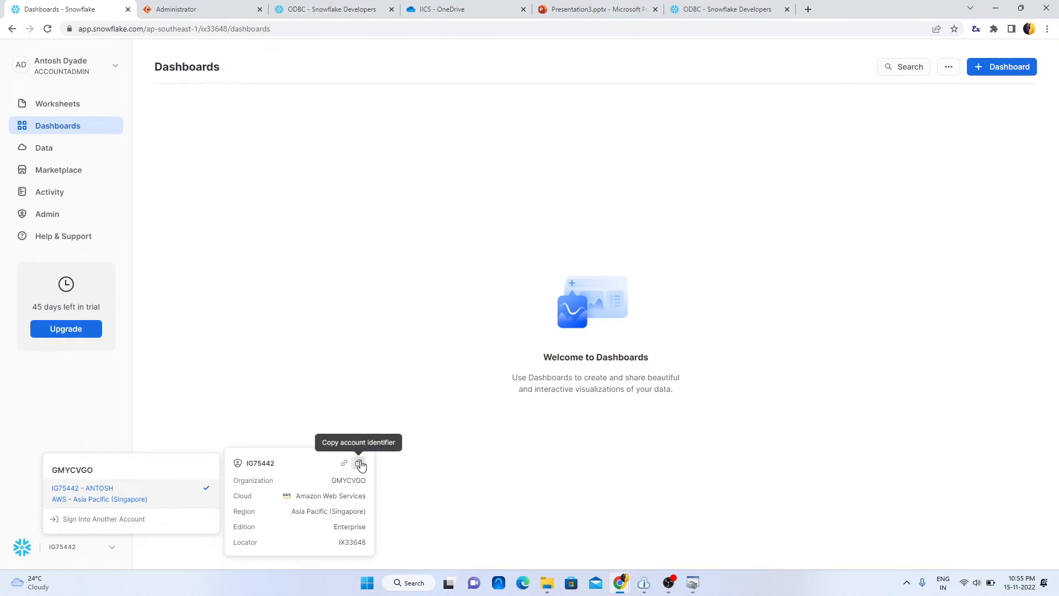
pyautogui.click(360, 465)
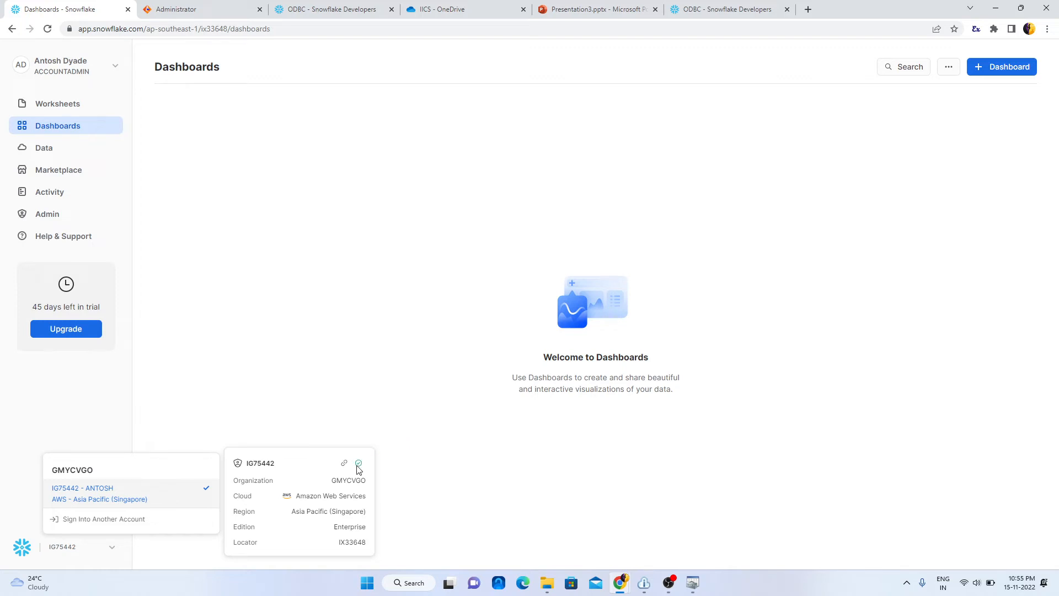
pyautogui.click(693, 583)
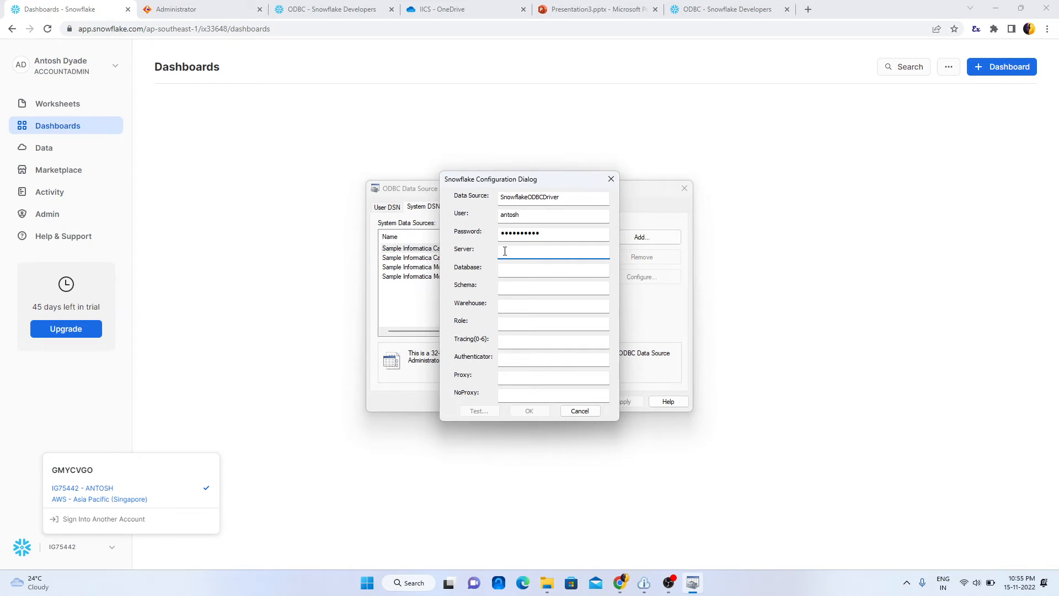
pyautogui.write('GMYCVGO.IG75442')
pyautogui.doubleClick(559, 251)
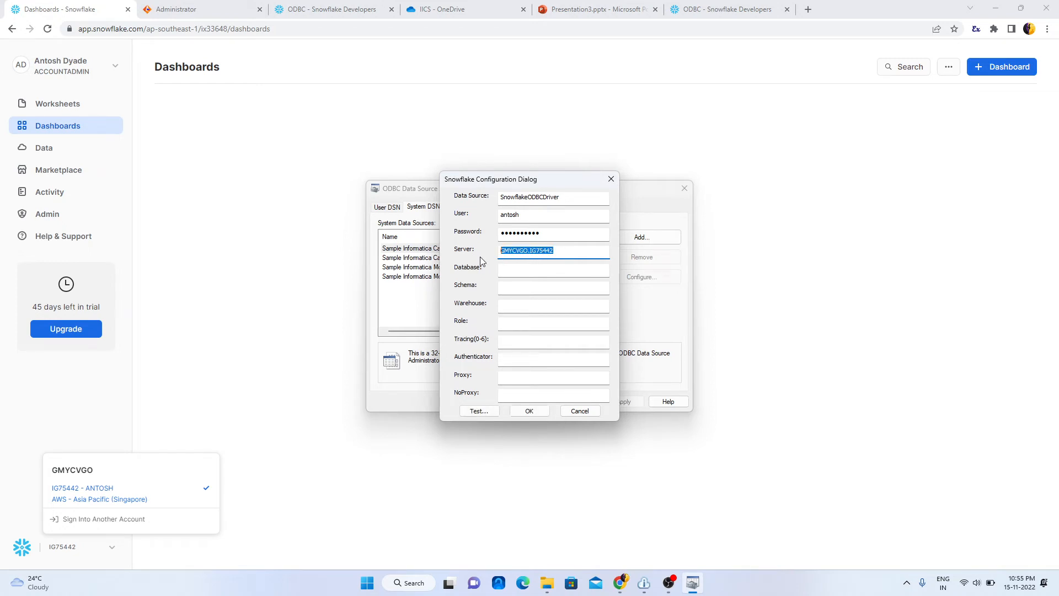
# - Replace the data source's server entry with the account URL copied from the account details in the Snowflake web console
pyautogui.press('BackSpace')
pyautogui.moveTo(168, 506)
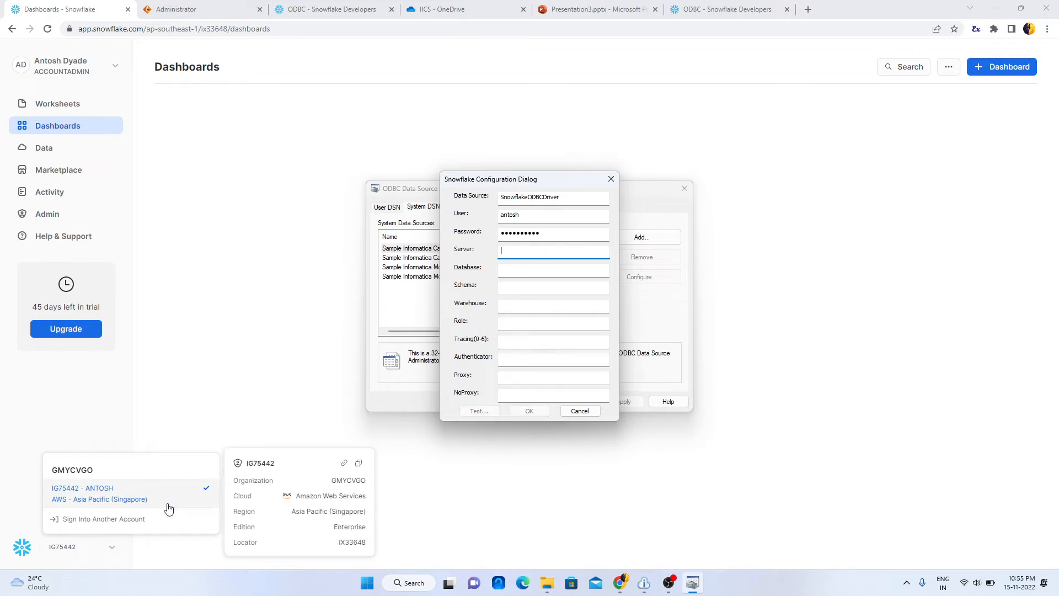
pyautogui.click(345, 465)
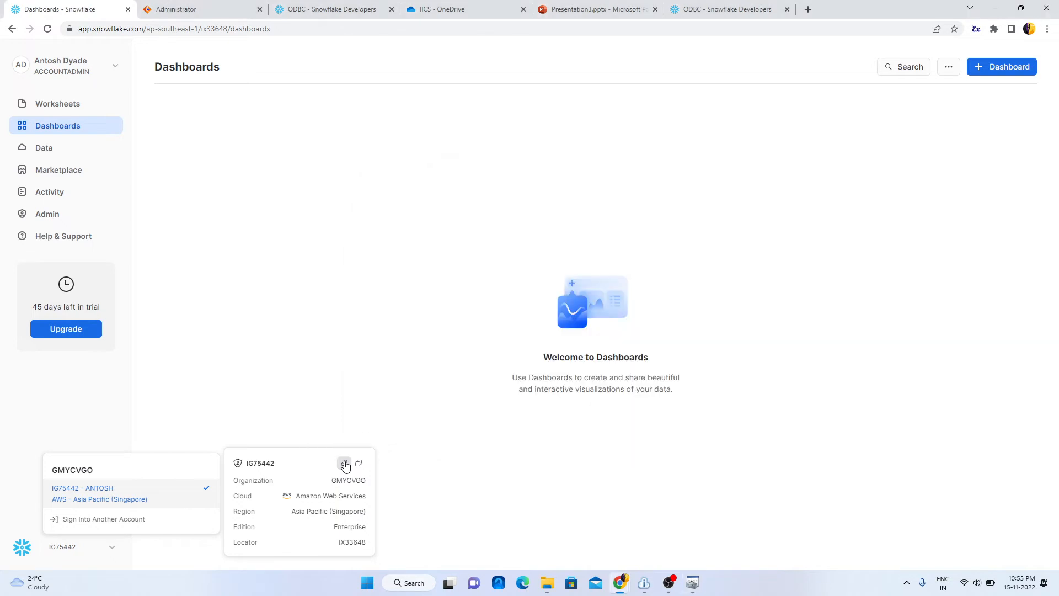
pyautogui.click(696, 589)
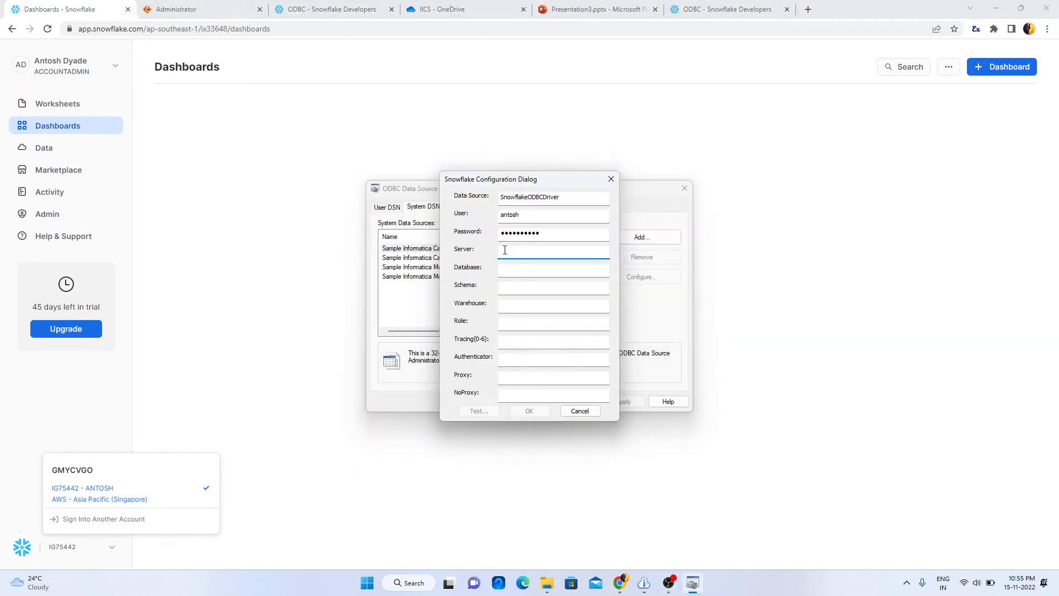
pyautogui.hotkey('ctrl', 'v')
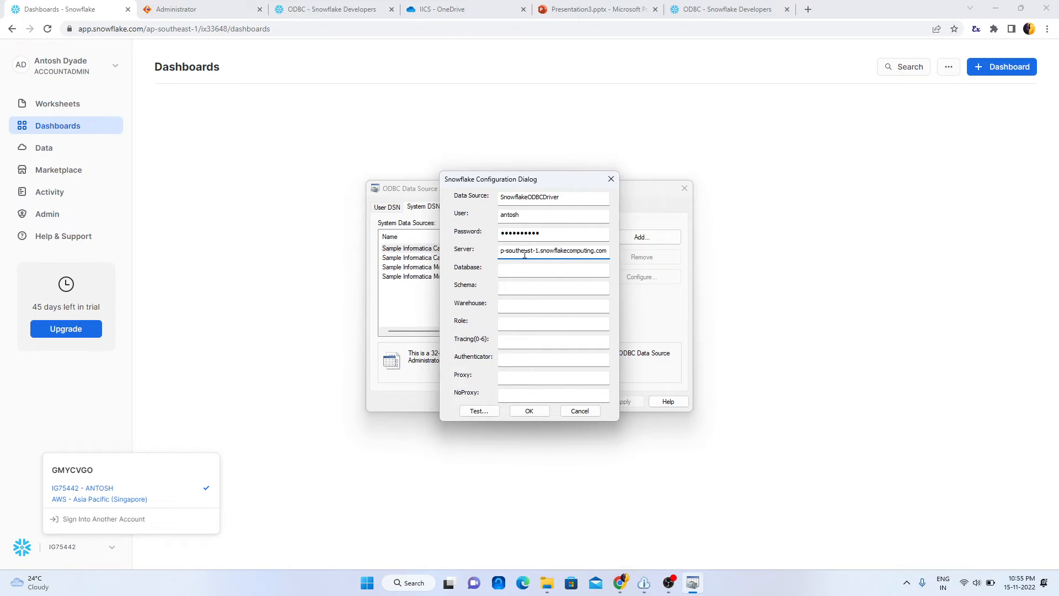
# - Strip the protocol prefix from the server URL so that it begins with the account locator
pyautogui.press('Left')
pyautogui.press('Left')
pyautogui.press('Left')
pyautogui.press('Left')
pyautogui.press('Left')
pyautogui.press('Left')
pyautogui.press('Left')
pyautogui.press('Left')
pyautogui.press('Left')
pyautogui.press('Left')
pyautogui.press('Left')
pyautogui.press('Left')
pyautogui.press('Left')
pyautogui.press('Left')
pyautogui.press('Left')
pyautogui.press('BackSpace')
pyautogui.press('BackSpace')
pyautogui.press('BackSpace')
pyautogui.press('BackSpace')
pyautogui.press('BackSpace')
pyautogui.press('BackSpace')
pyautogui.press('BackSpace')
pyautogui.press('BackSpace')
# - Set the data source's database to IICSDB, schema to IICSSC and warehouse to IICSWH
pyautogui.click(566, 272)
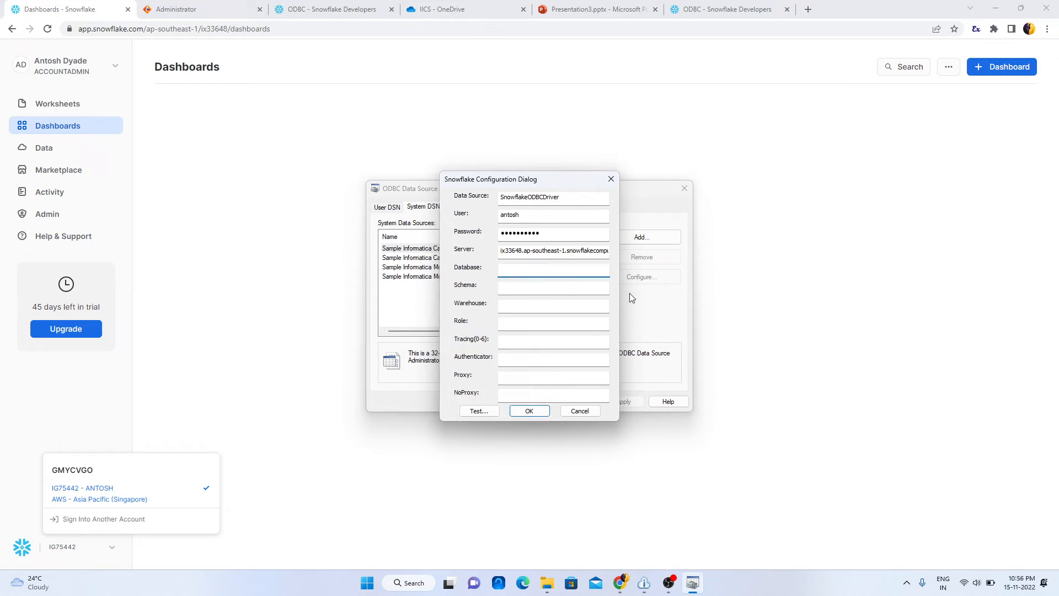
pyautogui.write('IICSDB')
pyautogui.click(561, 282)
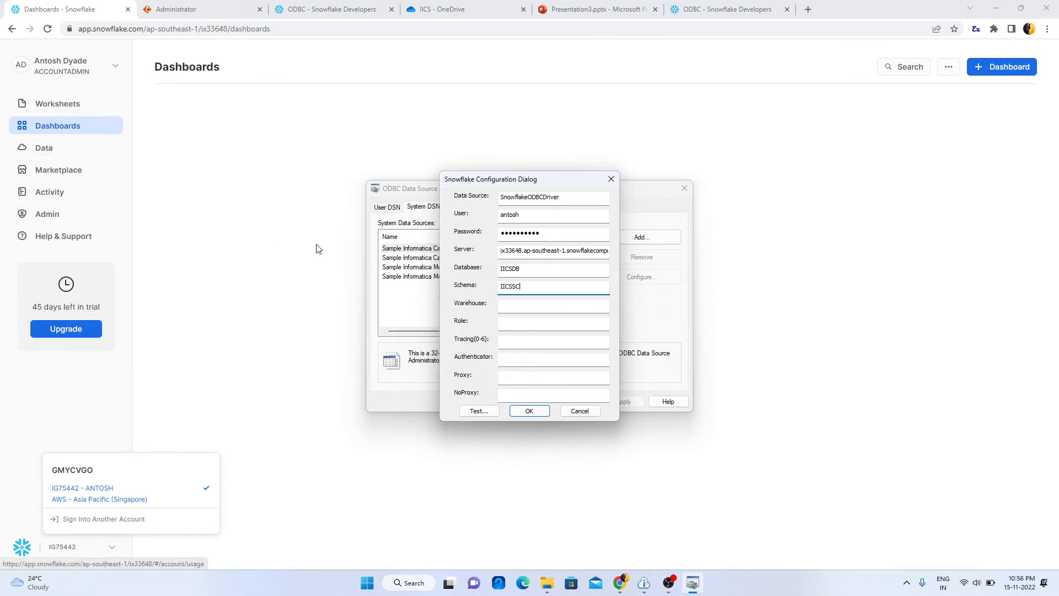
pyautogui.click(527, 305)
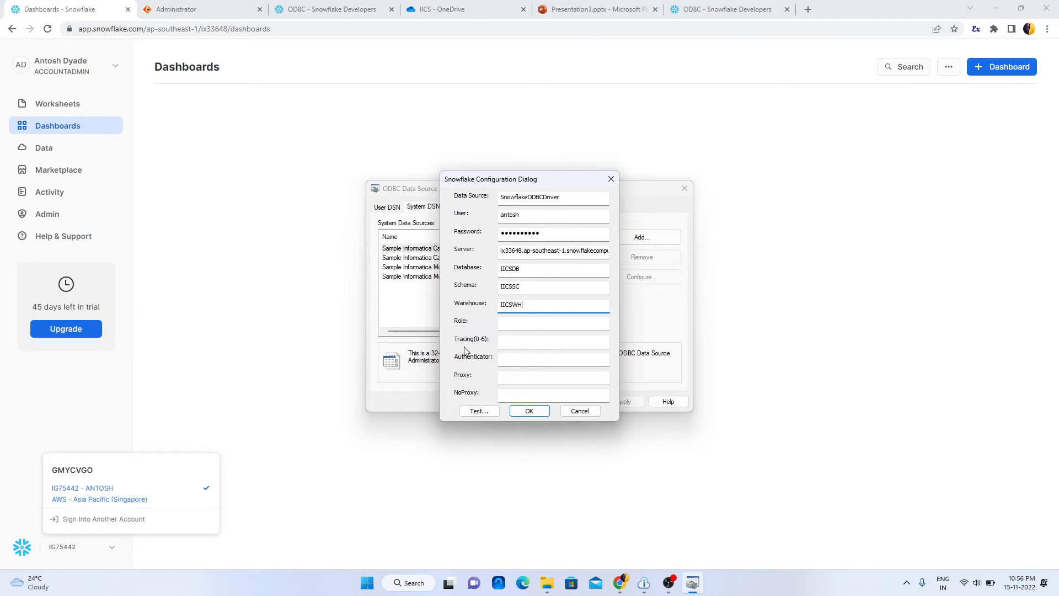
# - In the Snowflake web console, open the user's details among the account's users and copy the default role ACCOUNTADMIN
pyautogui.click(54, 221)
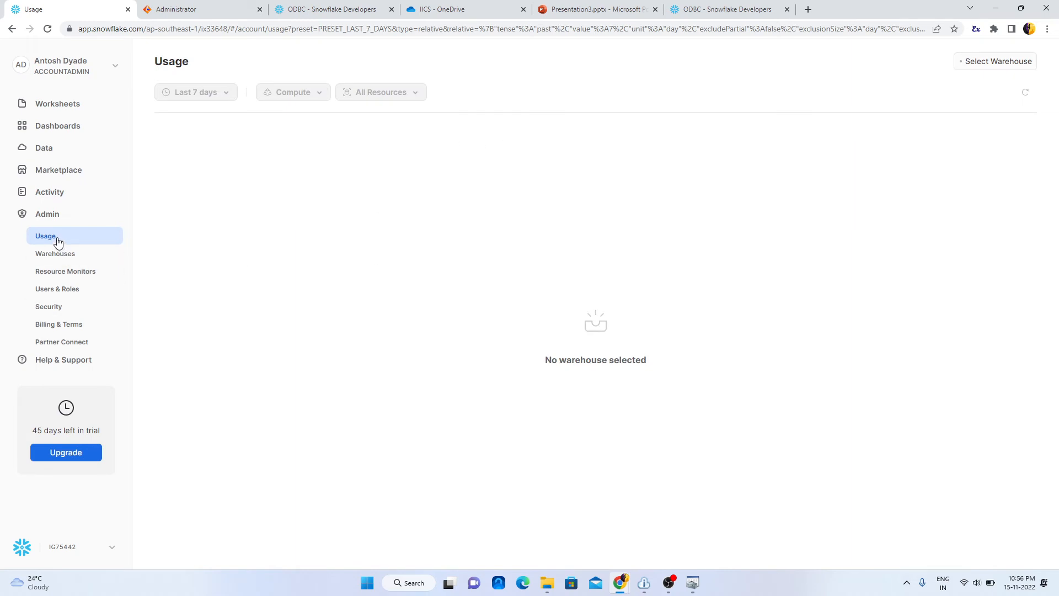
pyautogui.click(62, 295)
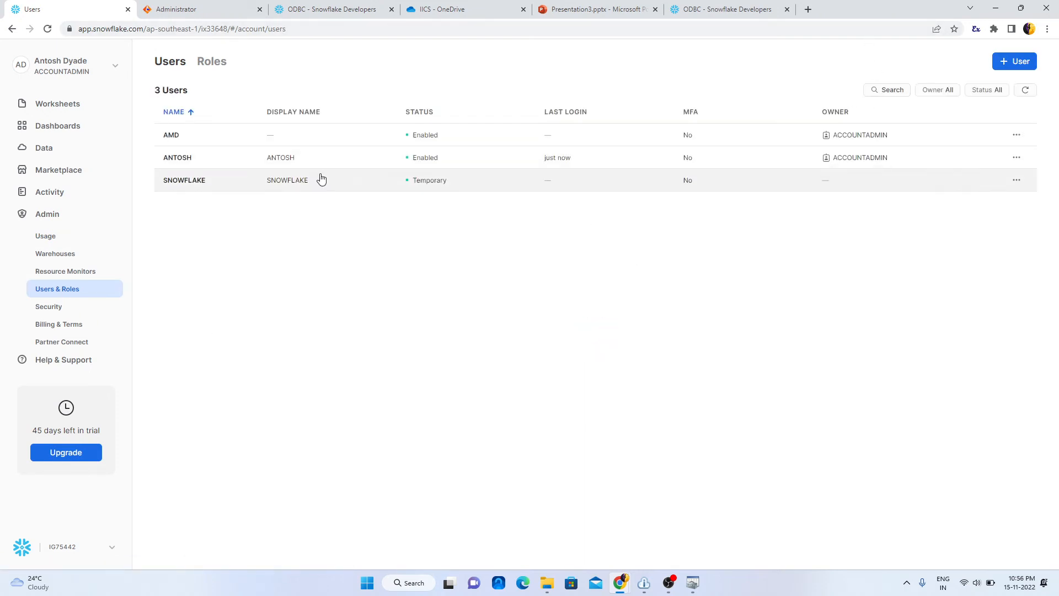
pyautogui.moveTo(897, 157)
pyautogui.moveTo(896, 158); pyautogui.dragTo(836, 168)
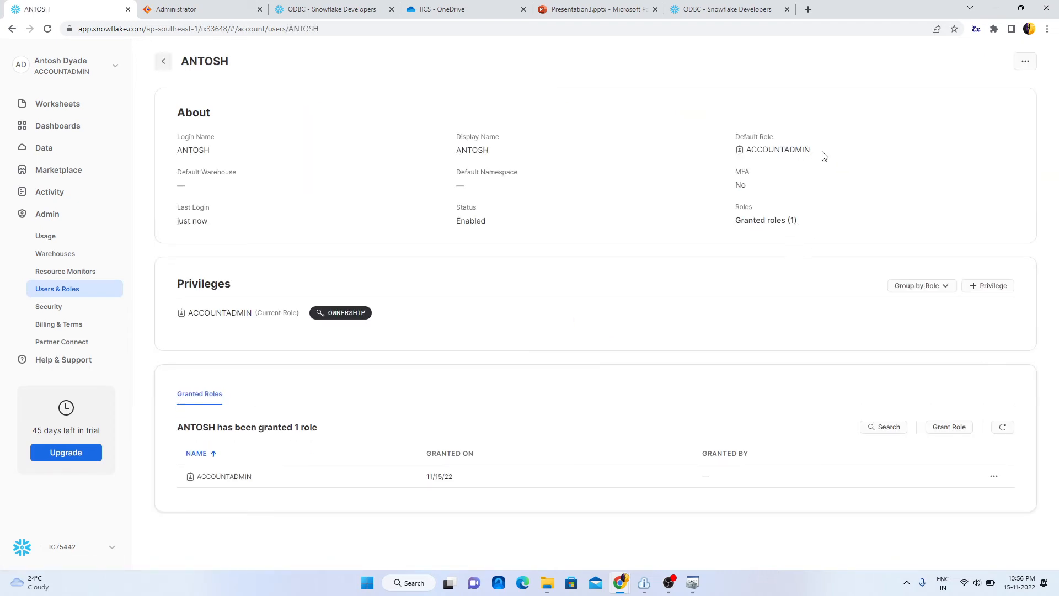
pyautogui.moveTo(813, 149); pyautogui.dragTo(755, 159)
pyautogui.moveTo(750, 153)
pyautogui.click(748, 153)
pyautogui.moveTo(819, 171); pyautogui.dragTo(758, 177)
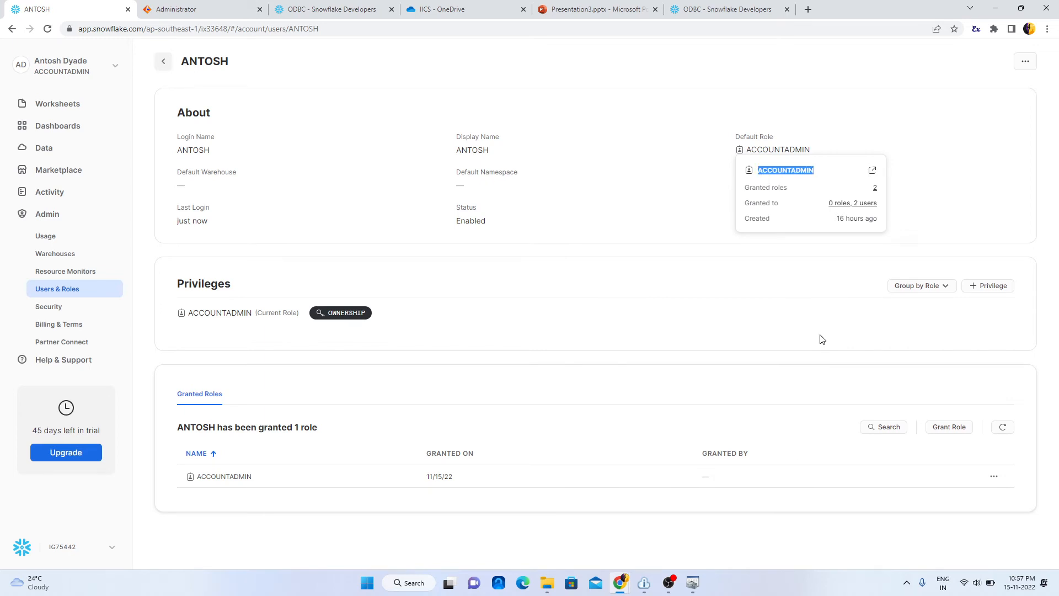
# - Return to the Snowflake Configuration Dialog and paste ACCOUNTADMIN as the data source's role
pyautogui.click(693, 583)
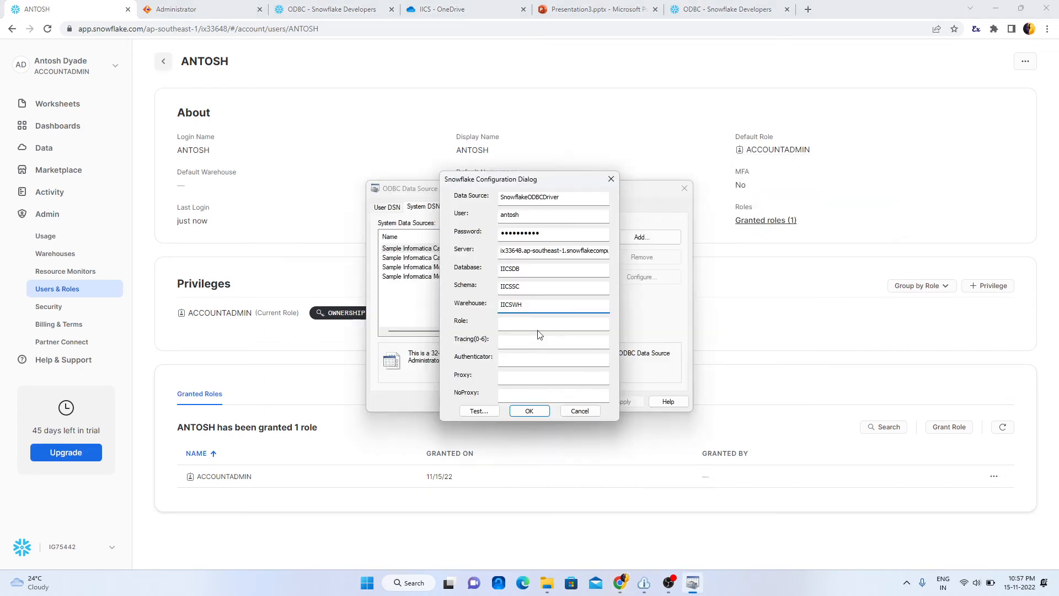
pyautogui.click(530, 321)
pyautogui.hotkey('ctrl', 'v')
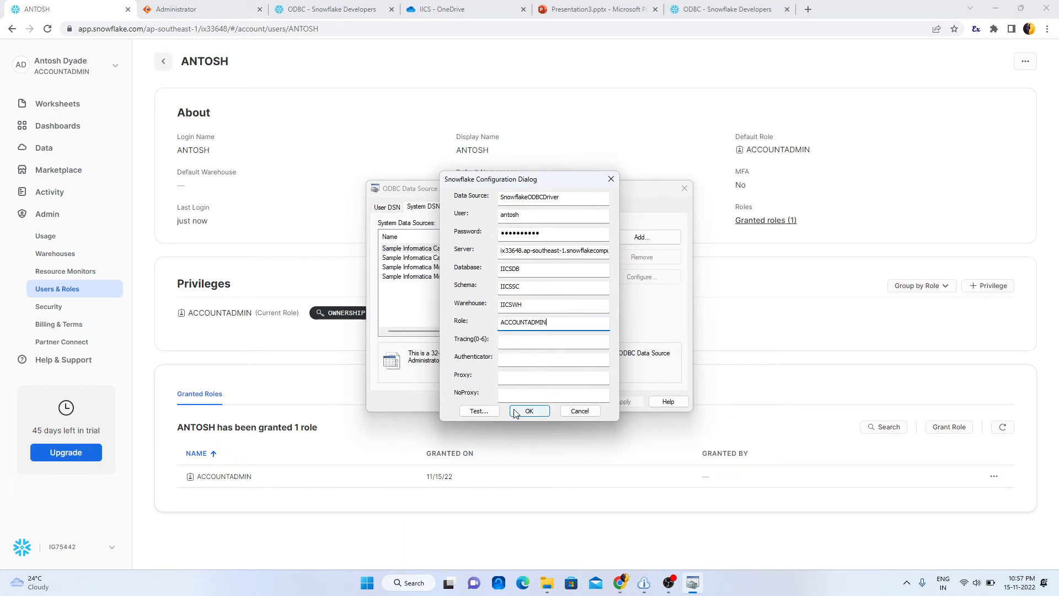
# - Test the Snowflake data source's connection and save its configuration, closing the ODBC Data Source Administrator
pyautogui.click(485, 410)
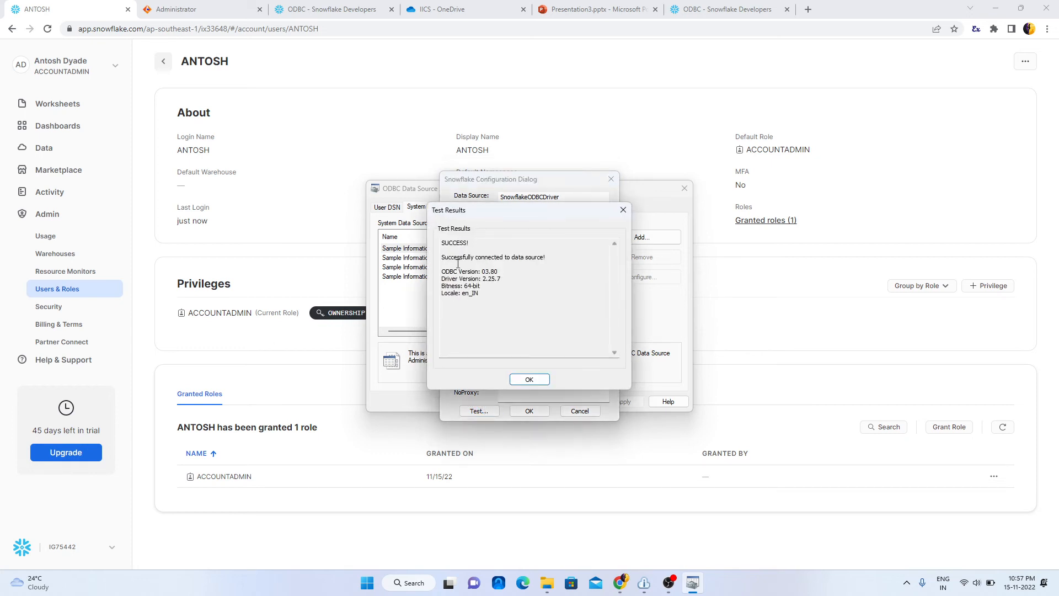
pyautogui.moveTo(444, 242); pyautogui.dragTo(480, 241)
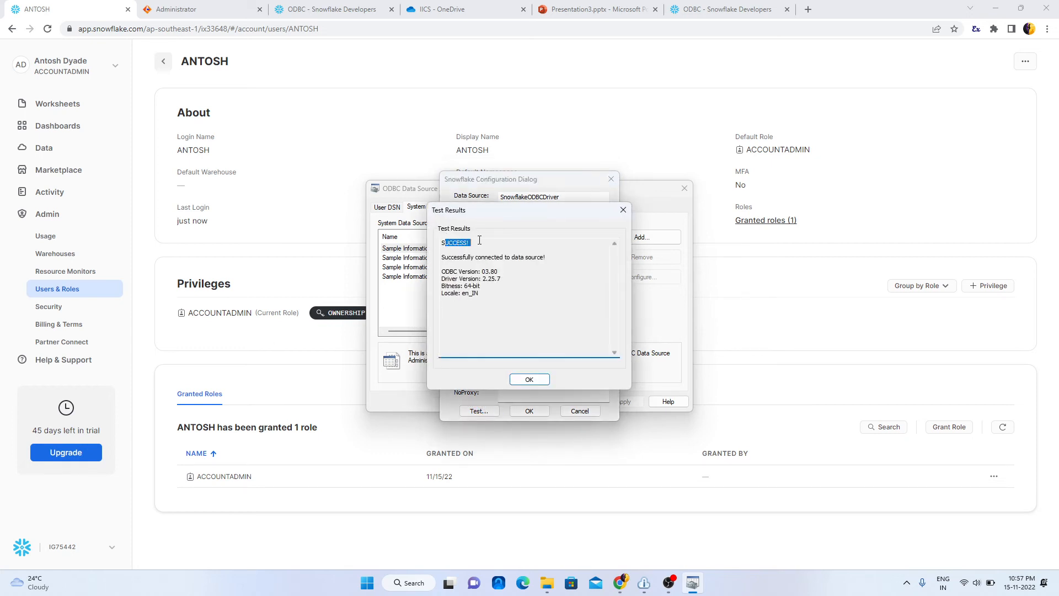
pyautogui.click(534, 381)
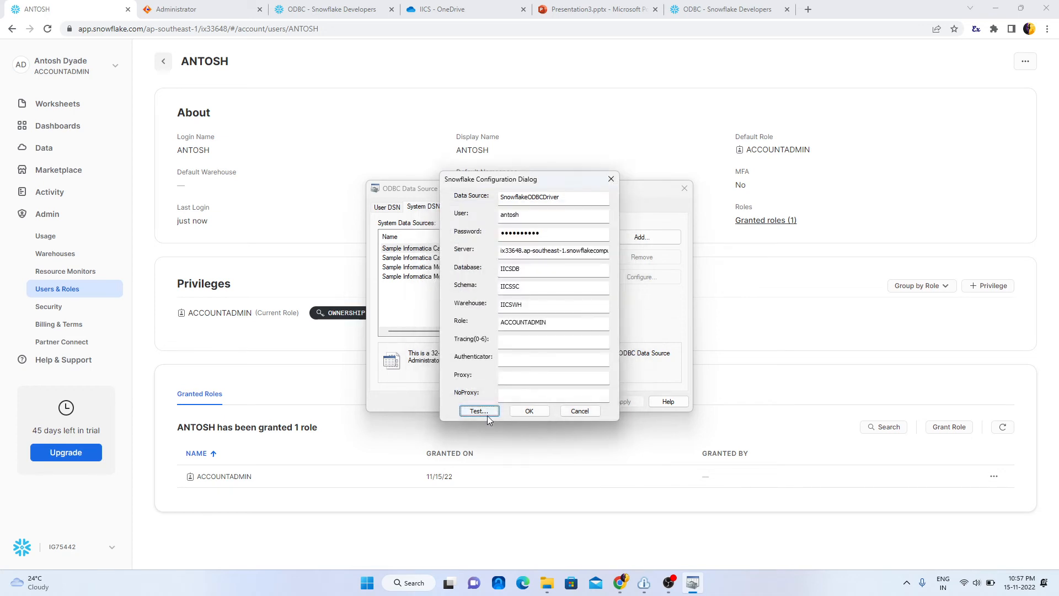
pyautogui.click(535, 415)
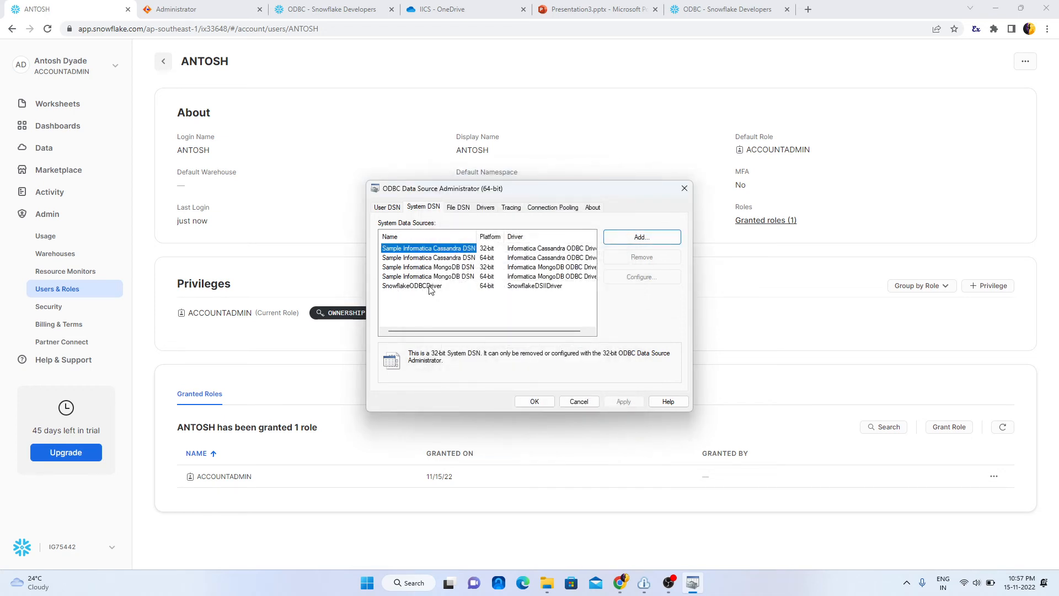
pyautogui.click(533, 401)
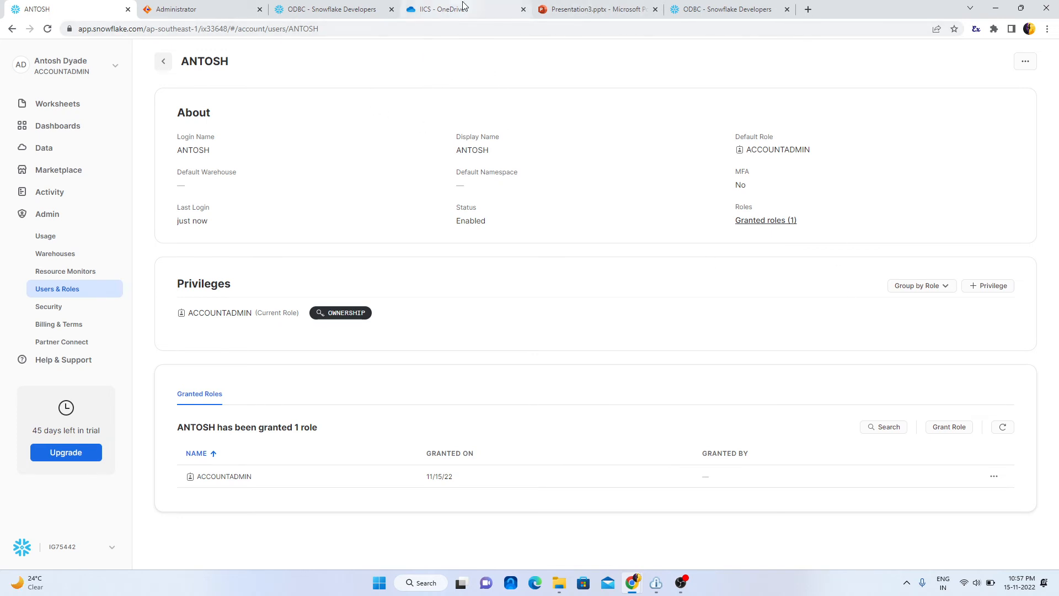
# - Switch to Informatica Administrator and start a new connection named SnowflakeODBC_Connection2 with the type ODBC
pyautogui.click(219, 9)
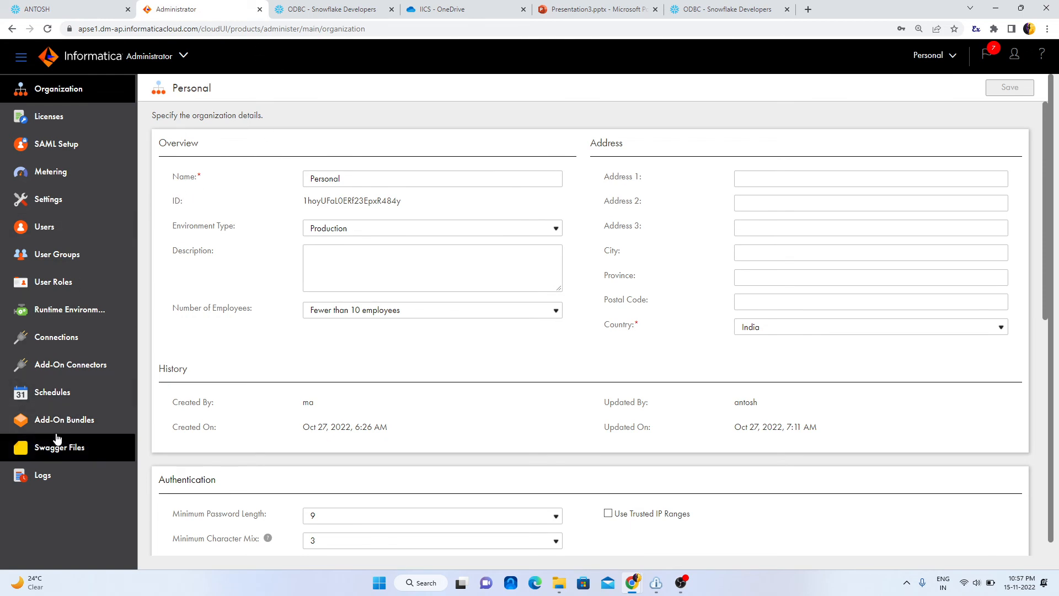
pyautogui.click(70, 343)
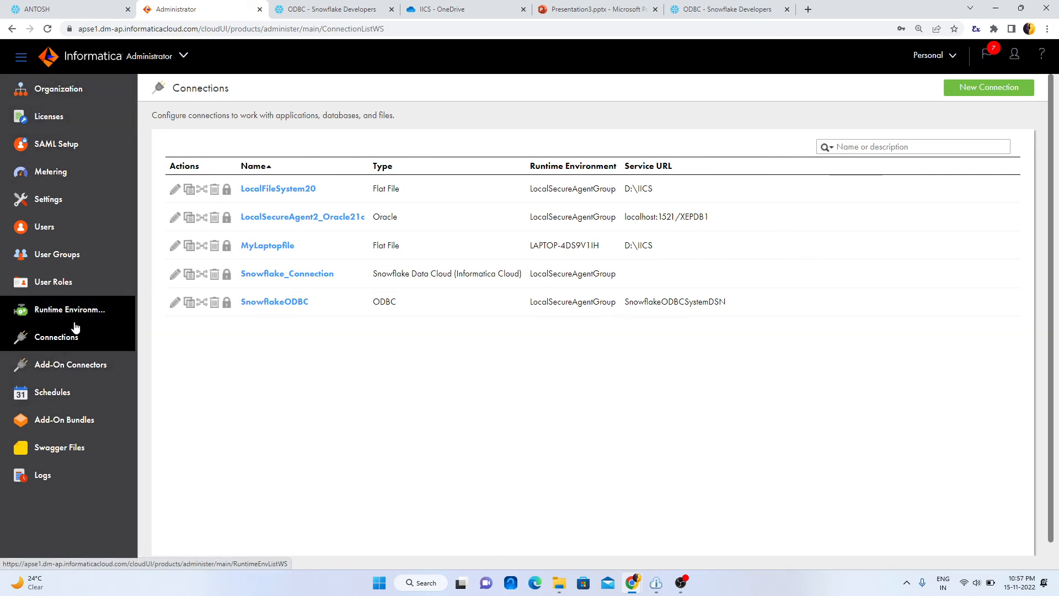
pyautogui.click(991, 90)
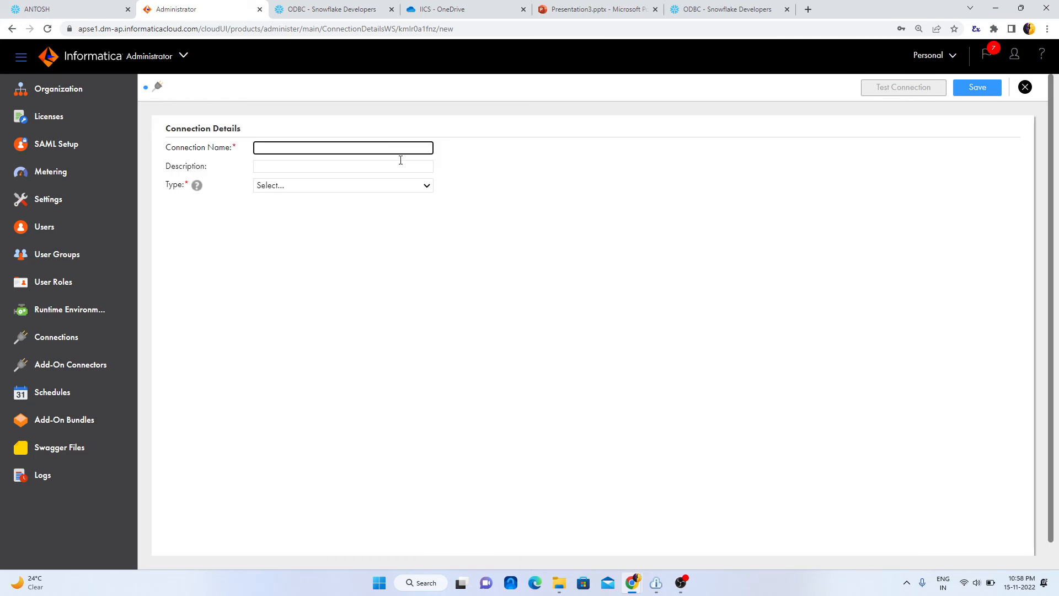
pyautogui.click(313, 152)
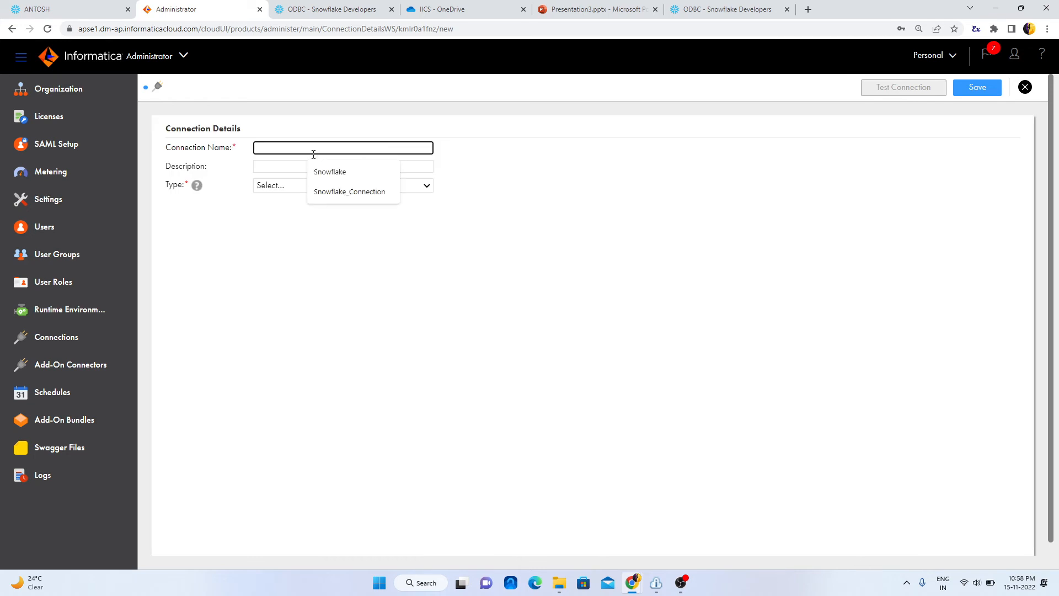
pyautogui.click(352, 169)
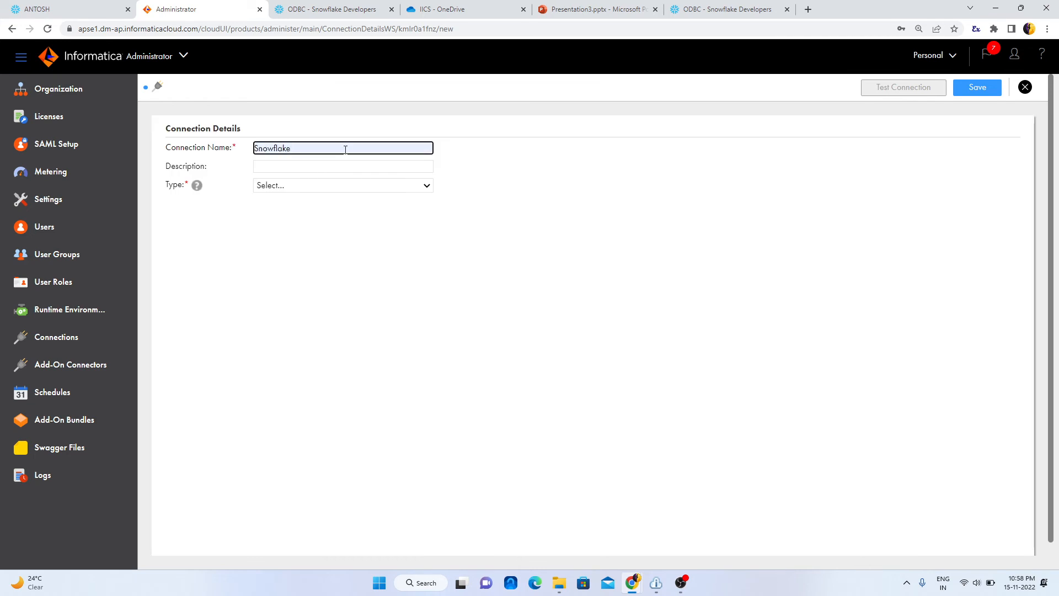
pyautogui.write('ODBC')
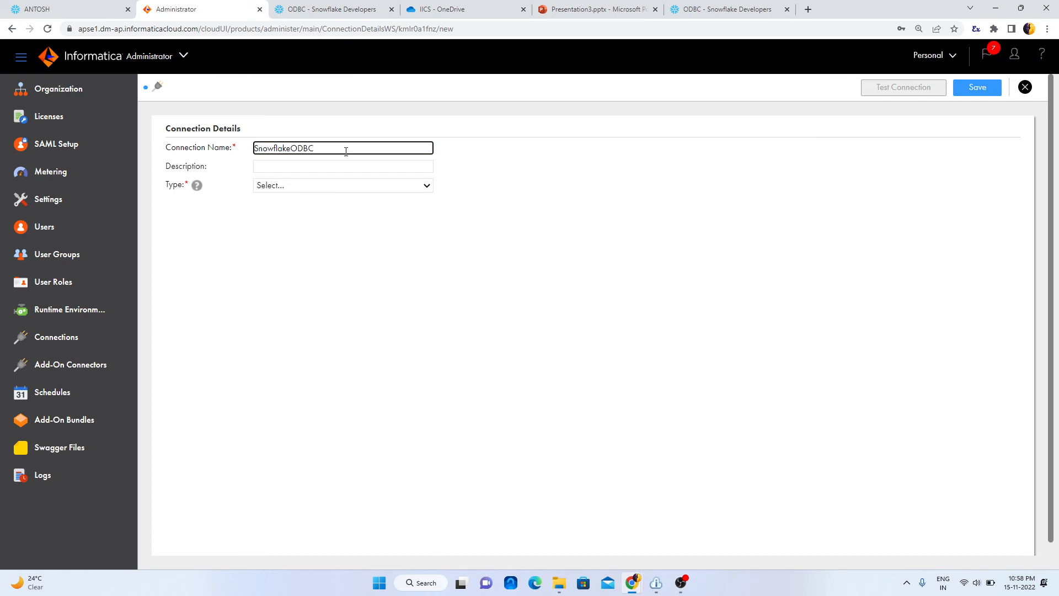
pyautogui.write('_Connection2')
pyautogui.click(331, 187)
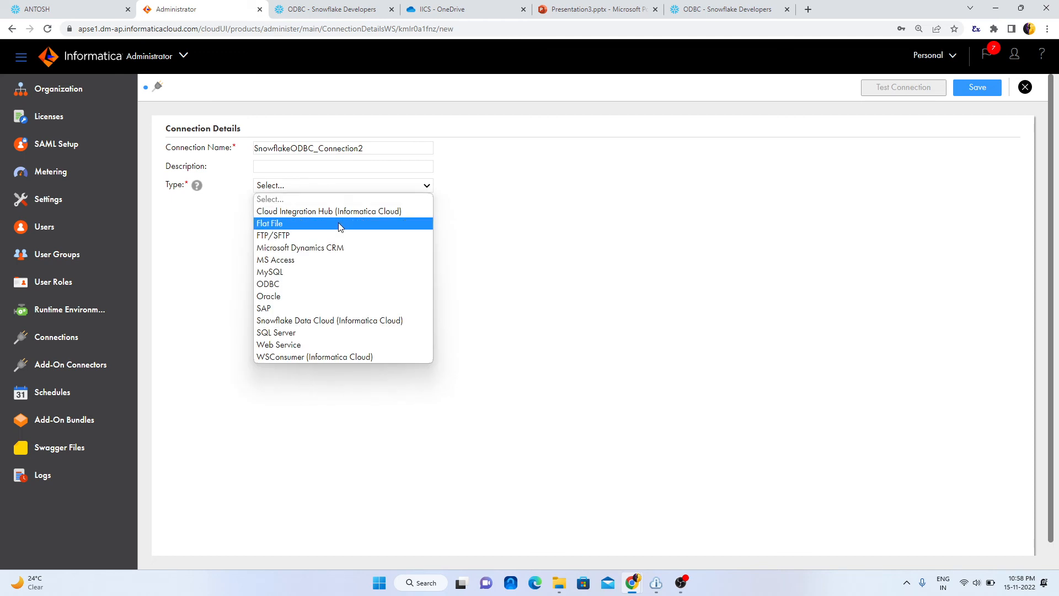
pyautogui.click(331, 285)
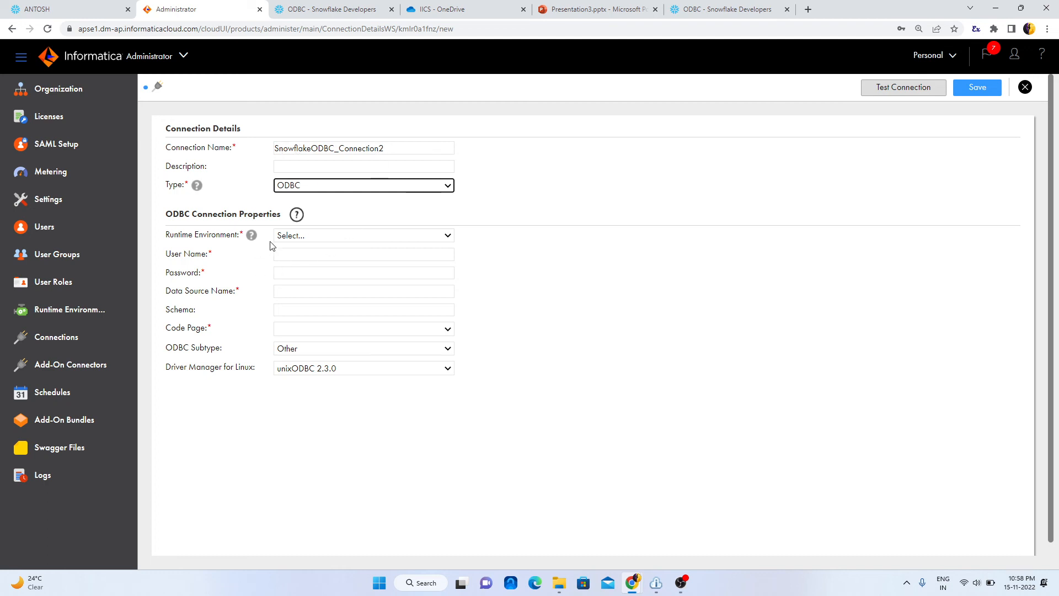
# - Set the connection's runtime environment to LocalSecureAgentGroup1 and enter the Snowflake user name and account password
pyautogui.click(295, 238)
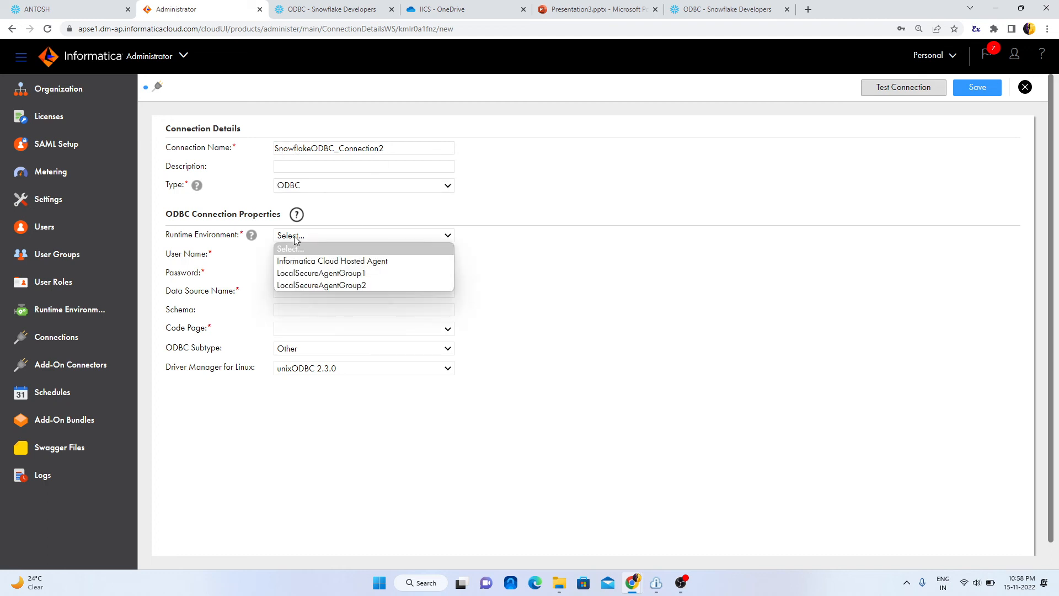
pyautogui.click(348, 273)
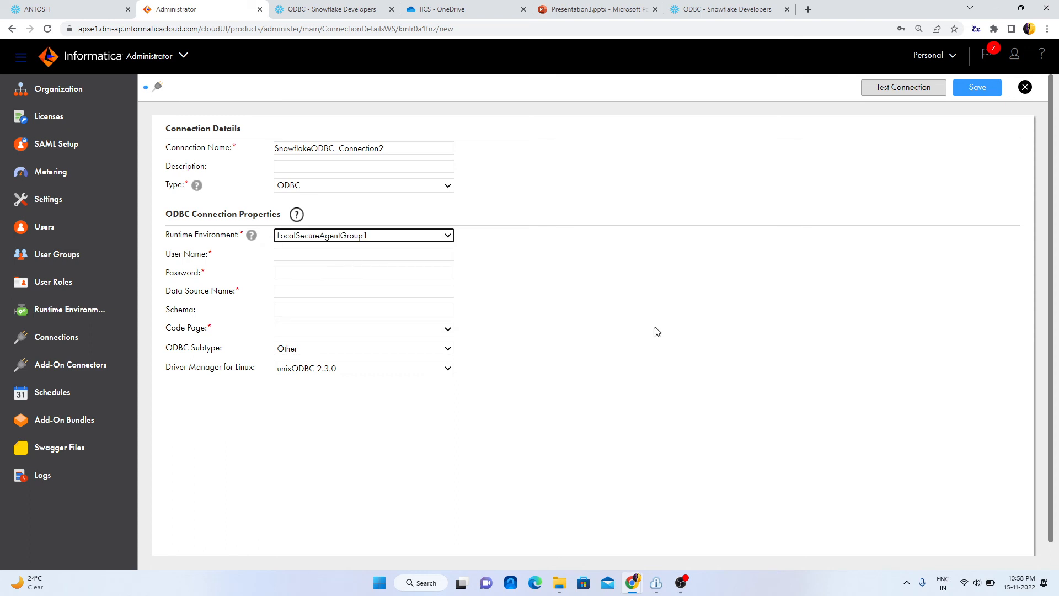
pyautogui.click(340, 254)
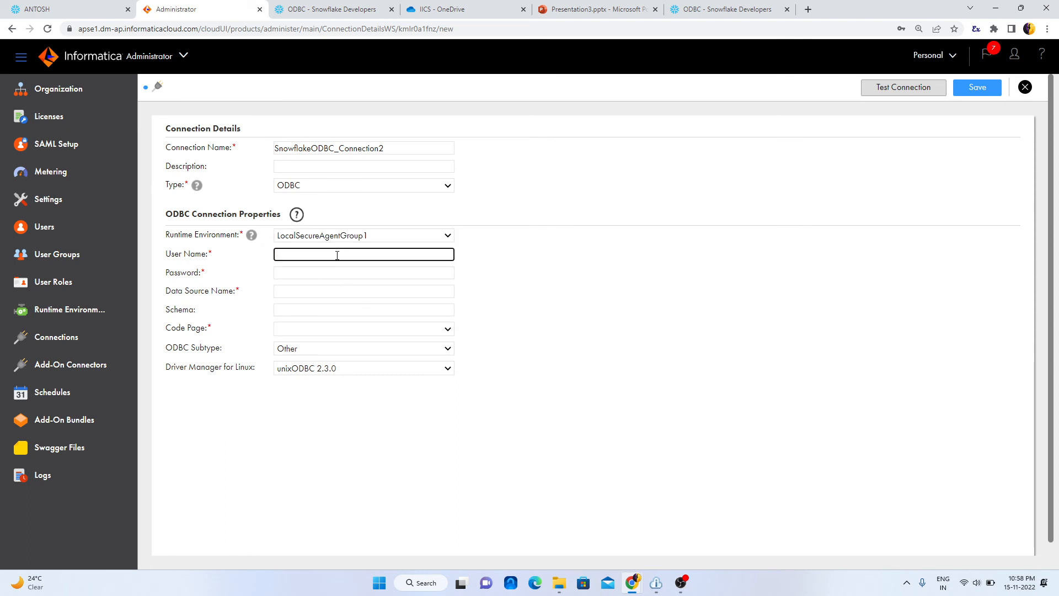
pyautogui.write('antosh')
pyautogui.press('Tab')
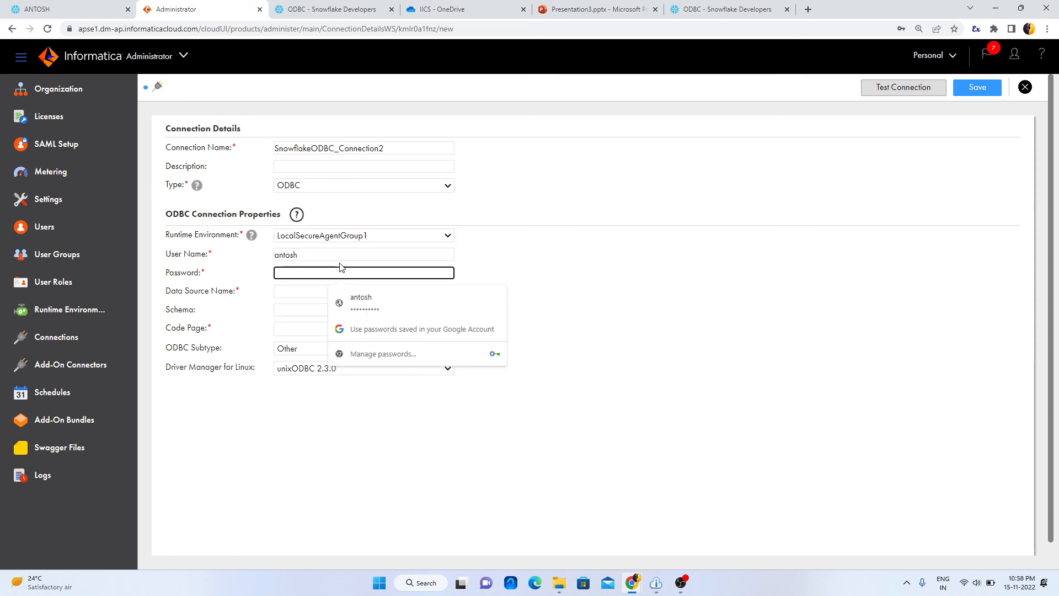
pyautogui.write('•')
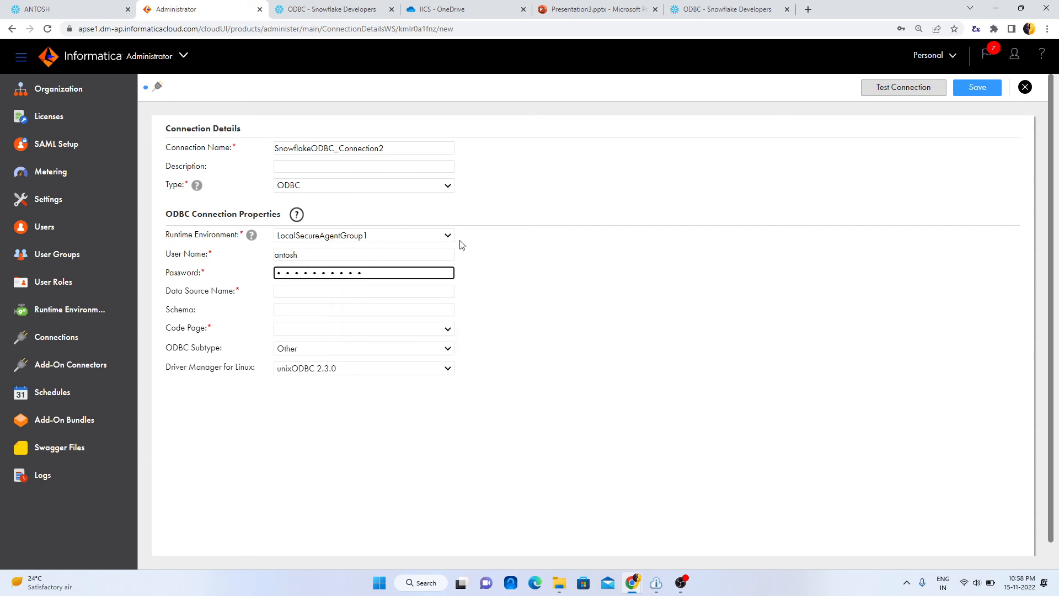
# - Open the 64-bit ODBC Data Sources app and look up the Snowflake data source's exact name among the system DSNs
pyautogui.click(291, 290)
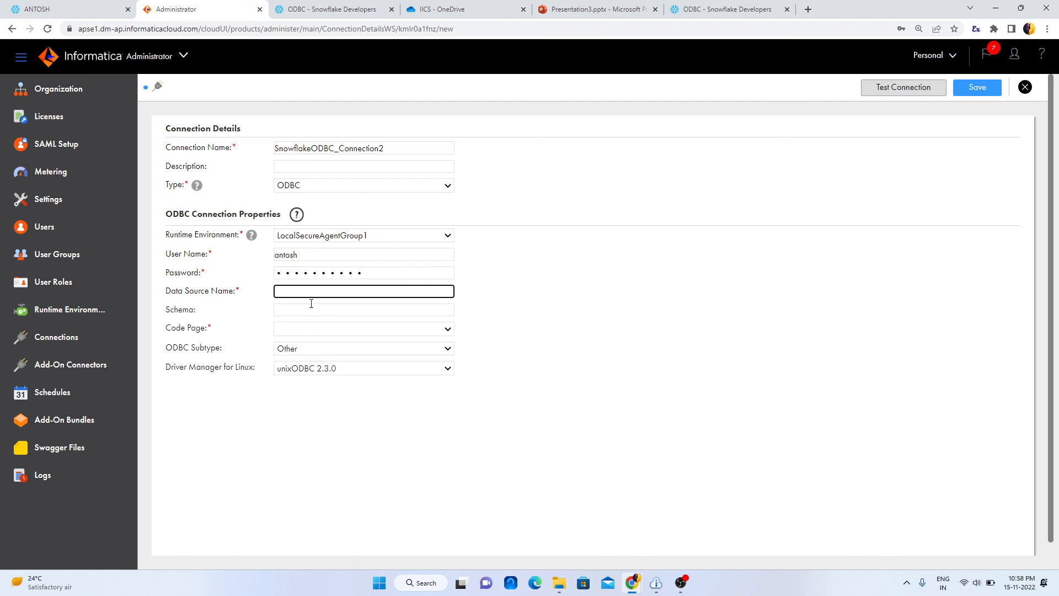
pyautogui.press('super')
pyautogui.write('od')
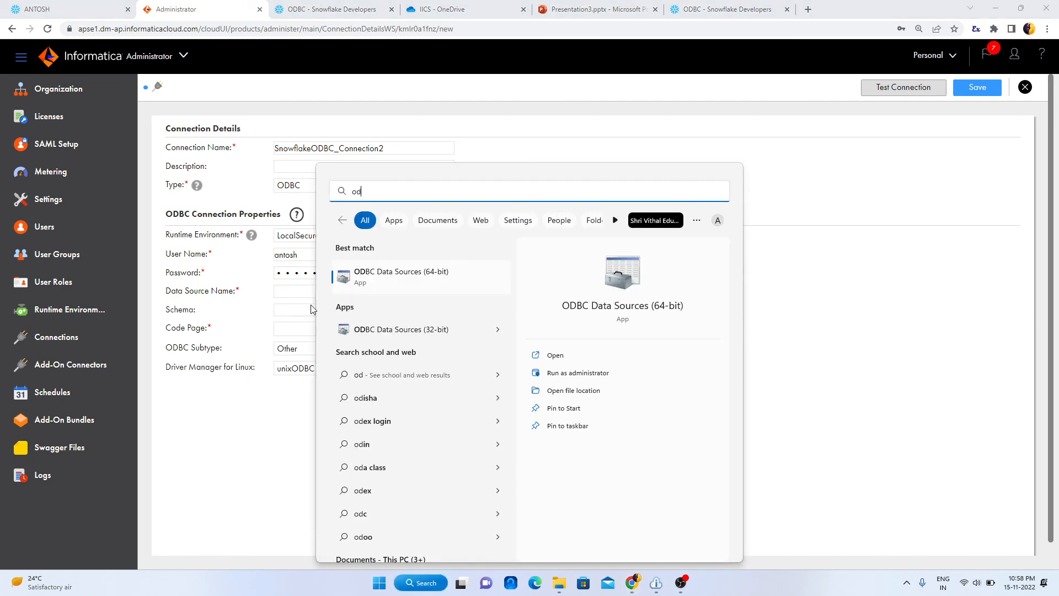
pyautogui.click(453, 285)
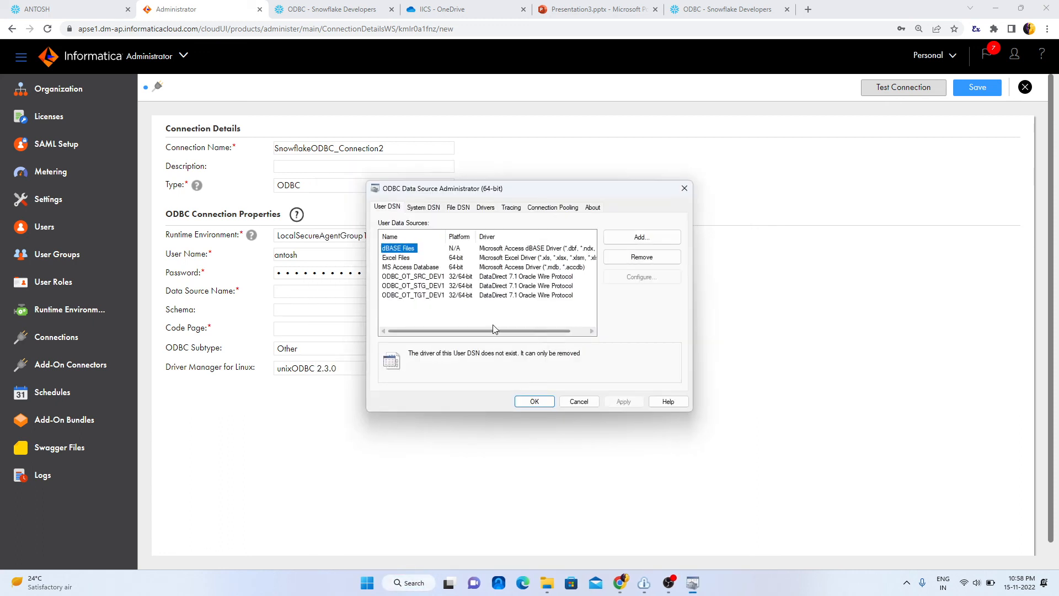
pyautogui.click(428, 208)
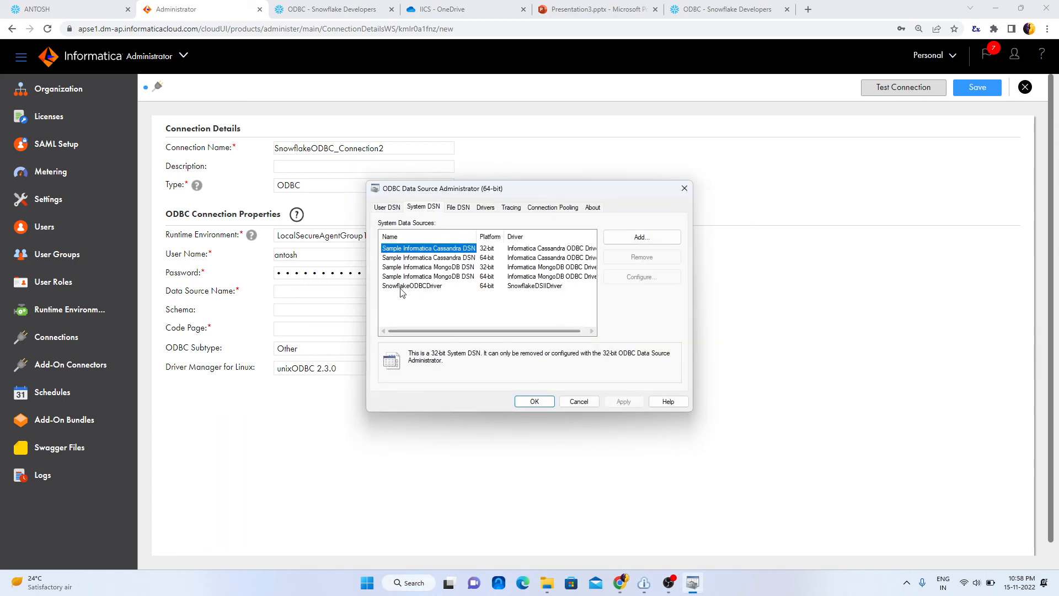
pyautogui.click(439, 285)
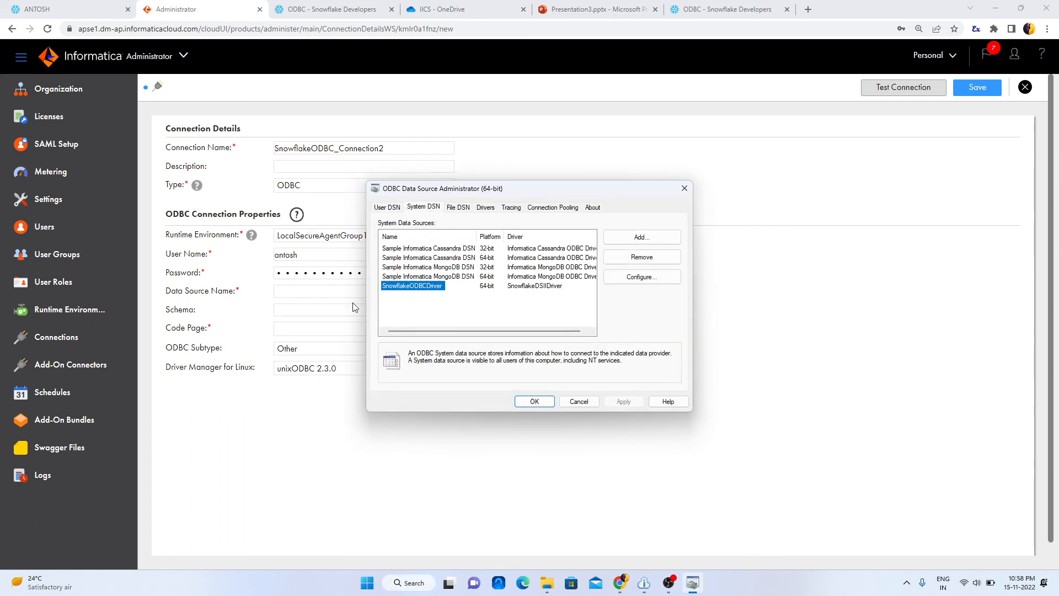
# - Back in the Informatica connection form, set the data source name to SnowflakeODBCDriver and the schema to IICSSC
pyautogui.click(327, 293)
pyautogui.write('S')
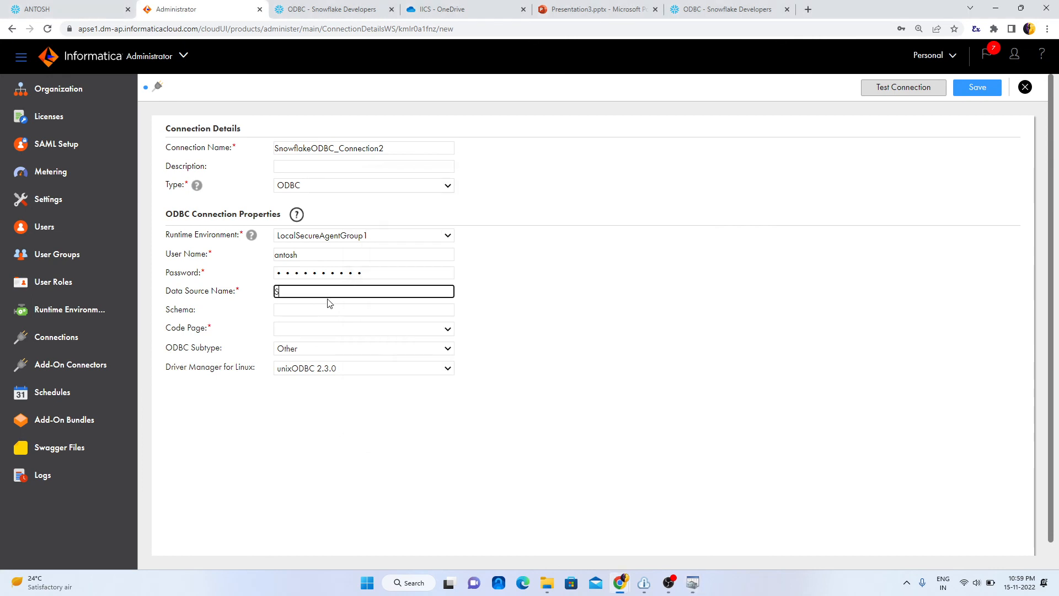
pyautogui.write('nowflakeODBCDriver')
pyautogui.click(336, 311)
pyautogui.write('IICSSC')
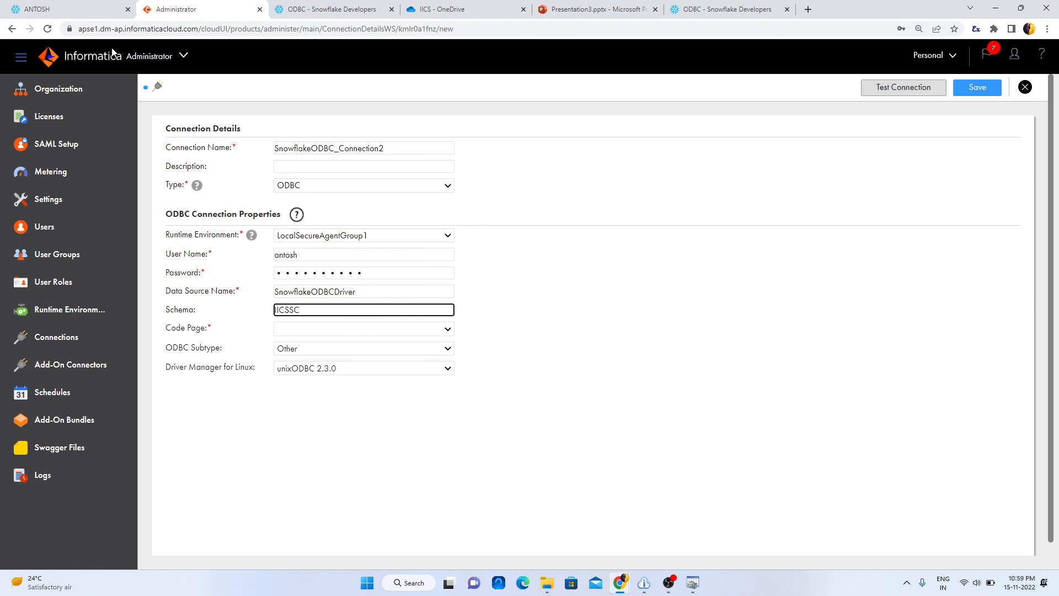
# - Set the connection's code page to UTF-8 and its ODBC subtype to Snowflake
pyautogui.click(300, 328)
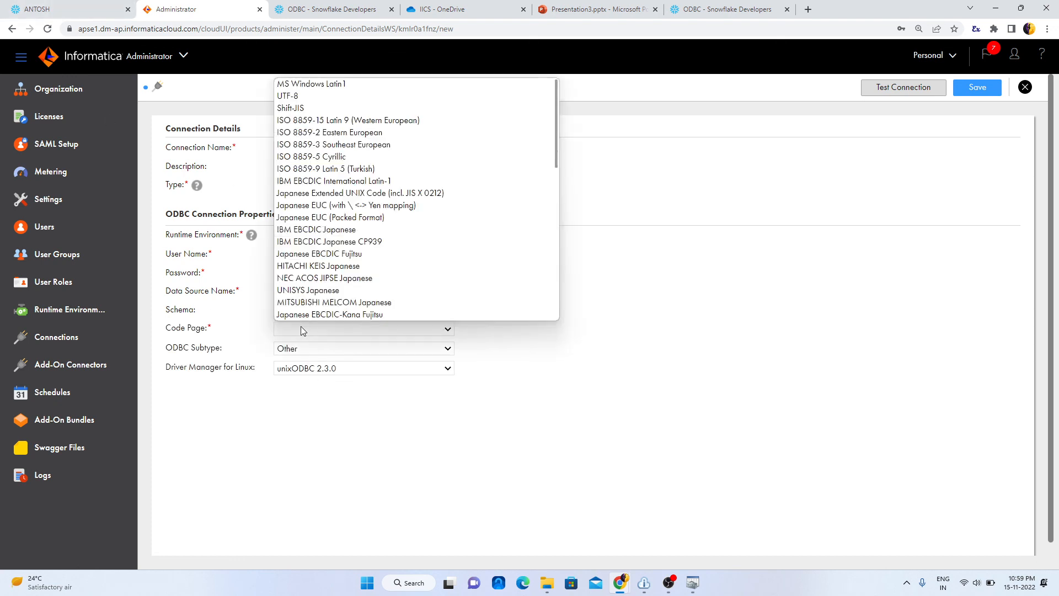
pyautogui.click(313, 96)
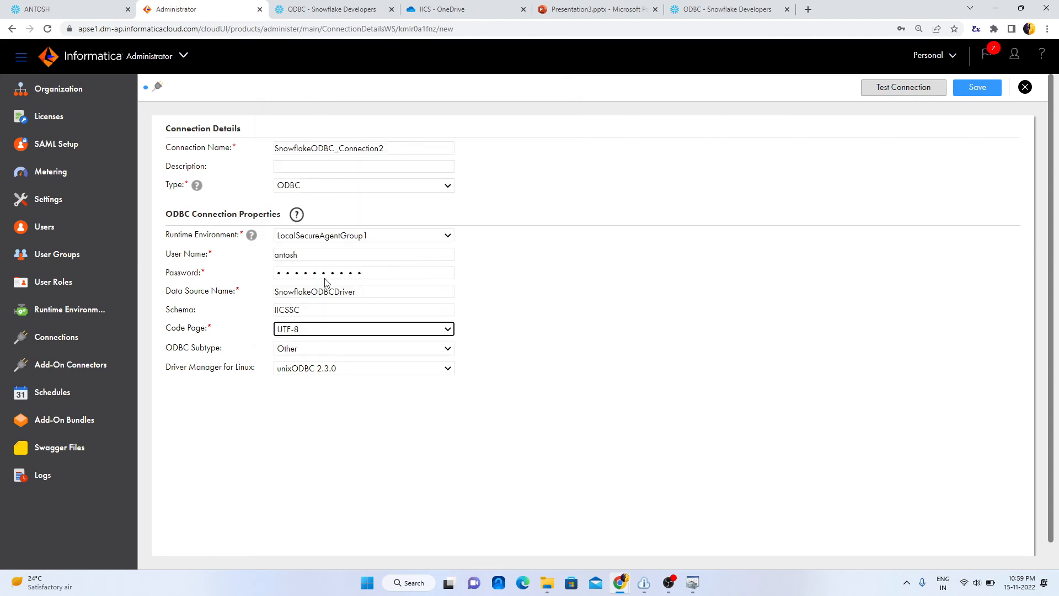
pyautogui.click(301, 349)
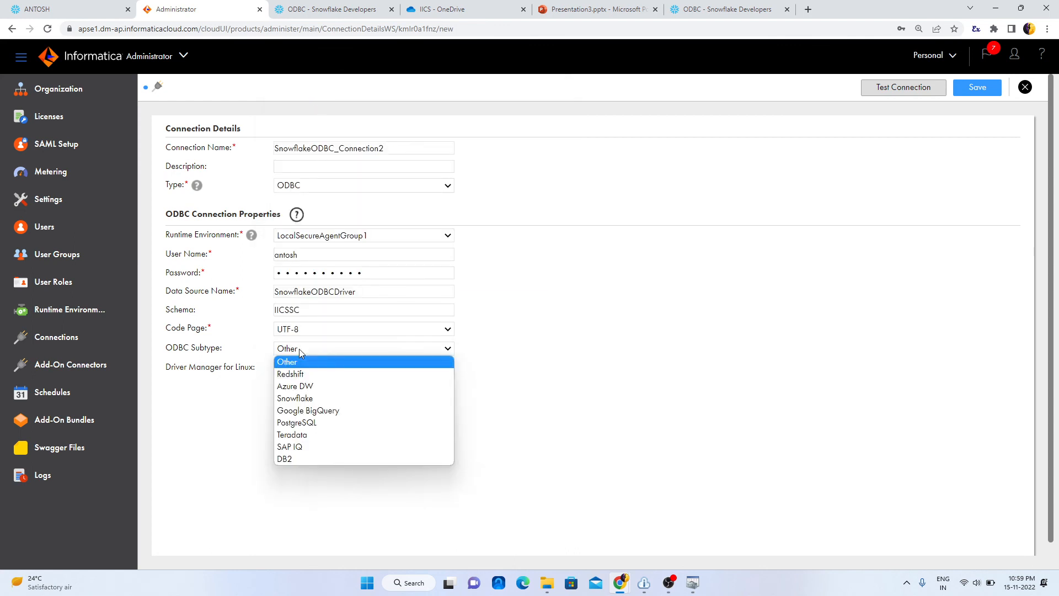
pyautogui.click(302, 398)
# - Test the SnowflakeODBC_Connection2 connection, check the test message, and save the connection
pyautogui.click(915, 89)
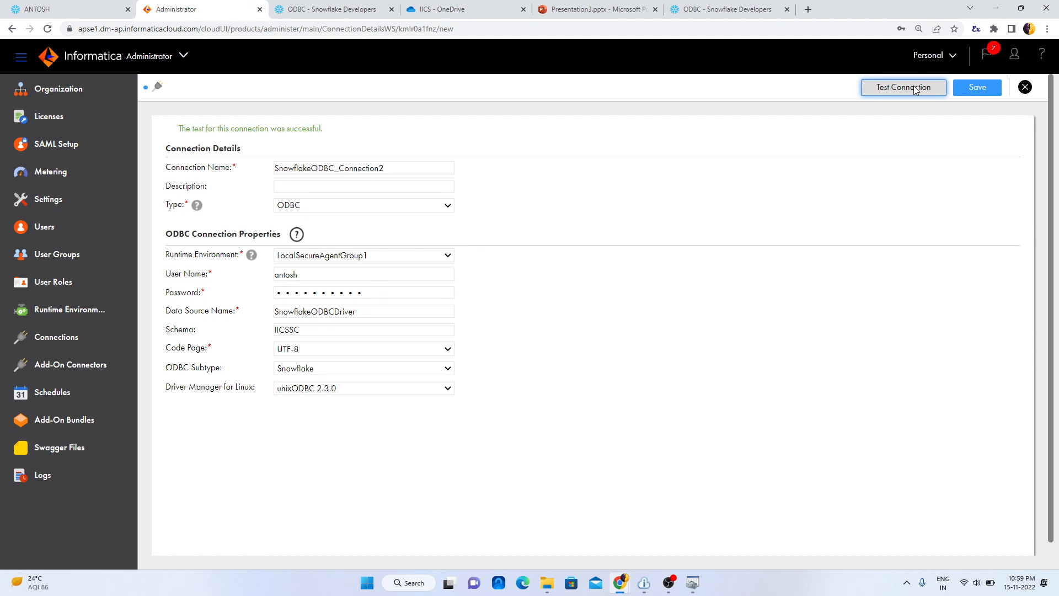
pyautogui.moveTo(192, 138); pyautogui.dragTo(331, 130)
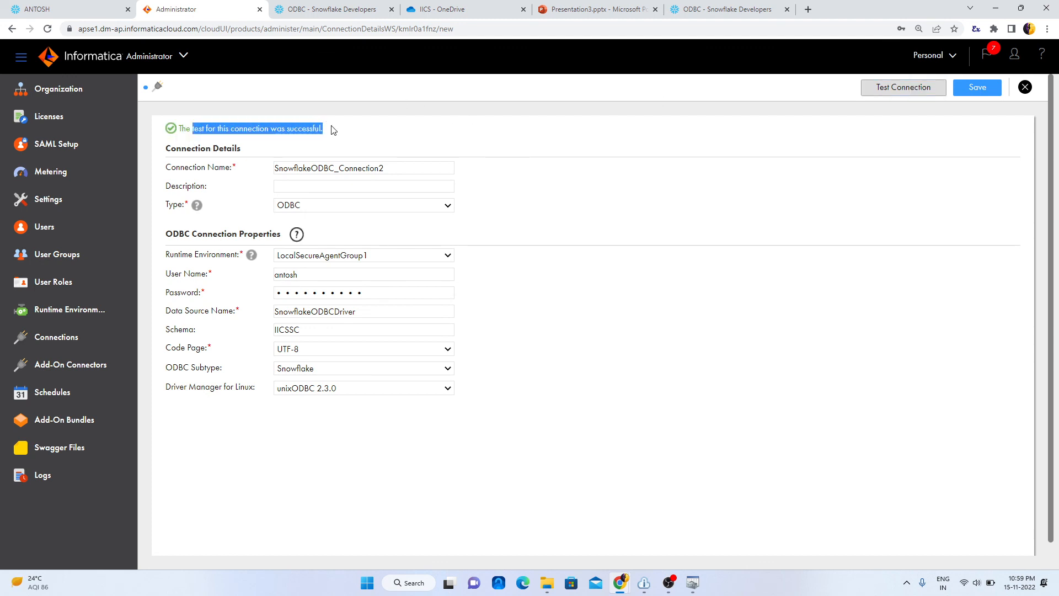
pyautogui.click(346, 138)
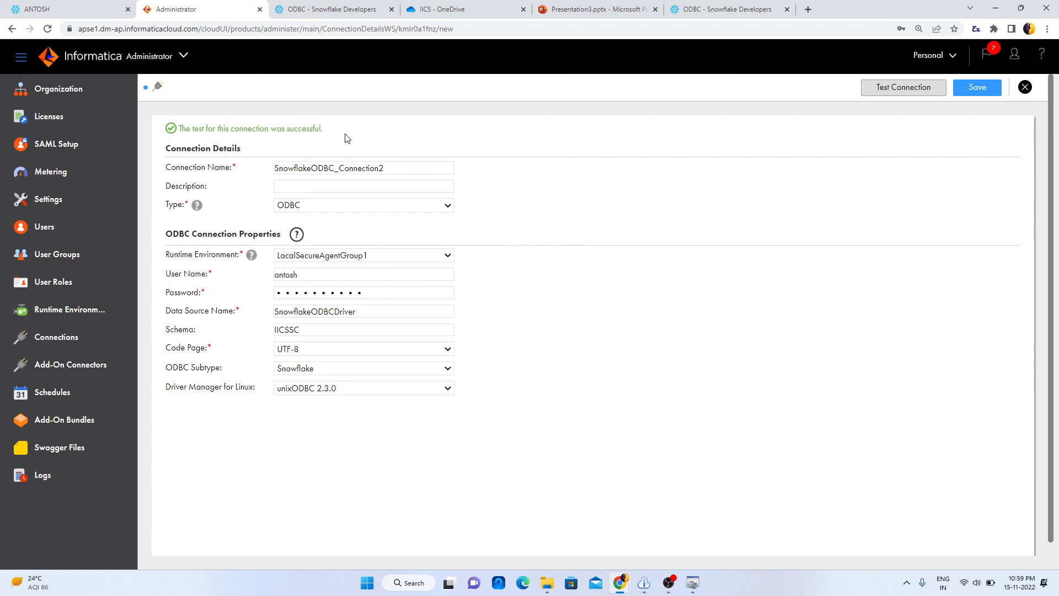
pyautogui.click(988, 90)
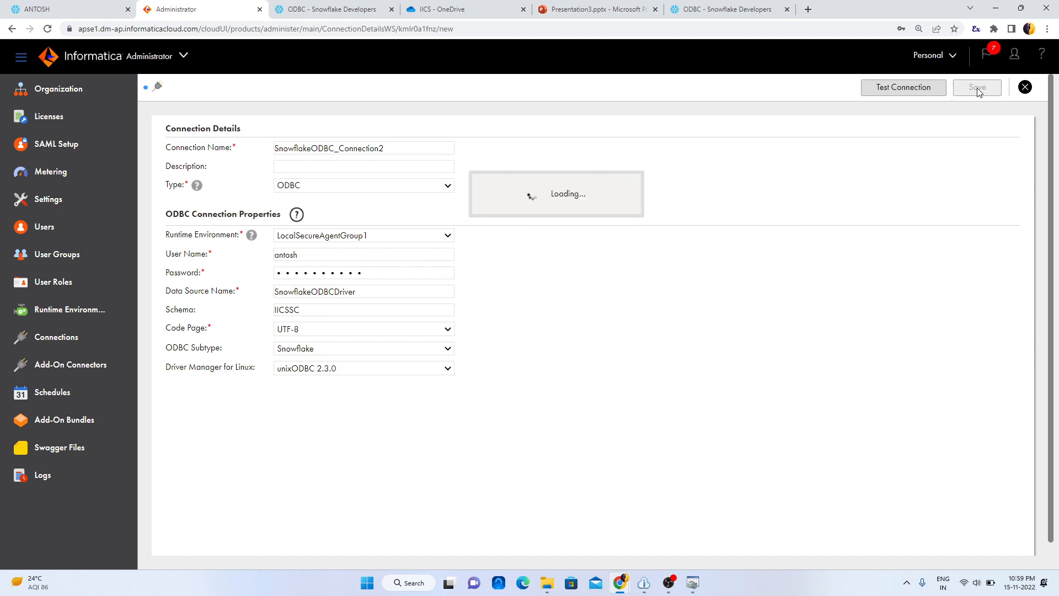